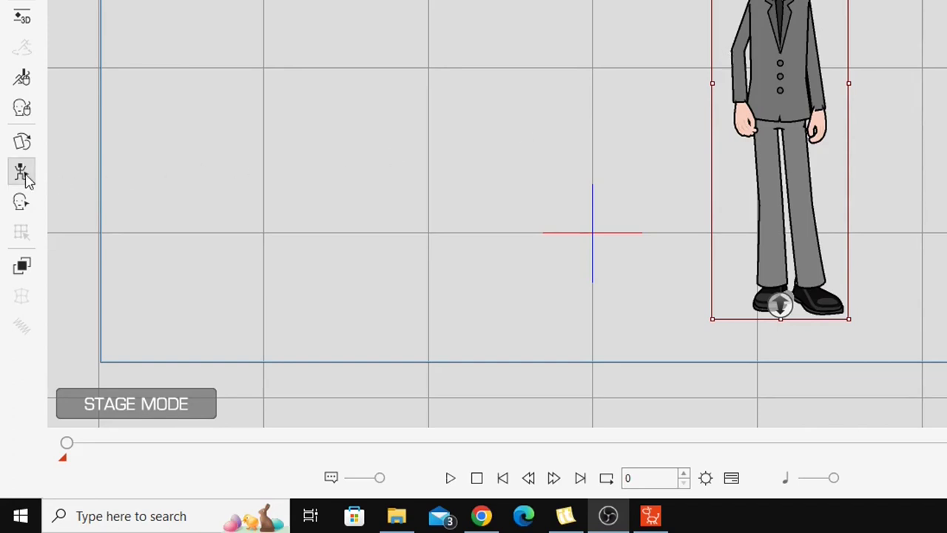
# - Open the 2D Motion Key Editor for the actor and highlight its arms and legs one by one in Pose mode
pyautogui.click(24, 180)
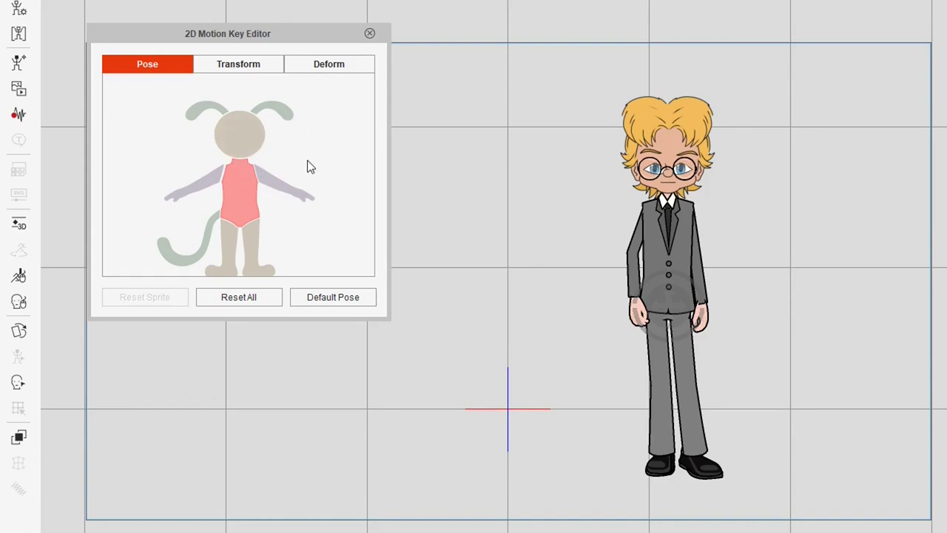
pyautogui.click(189, 195)
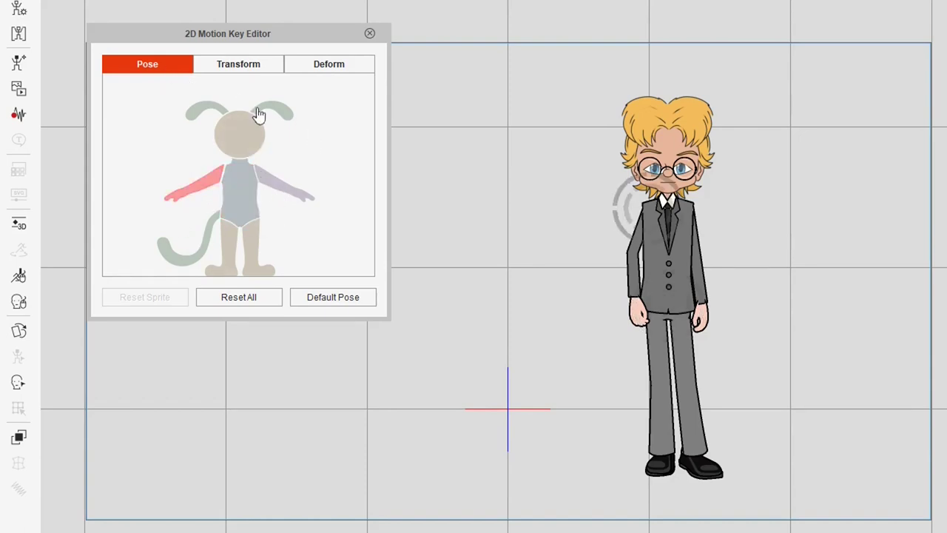
pyautogui.click(228, 250)
pyautogui.click(252, 249)
pyautogui.click(281, 194)
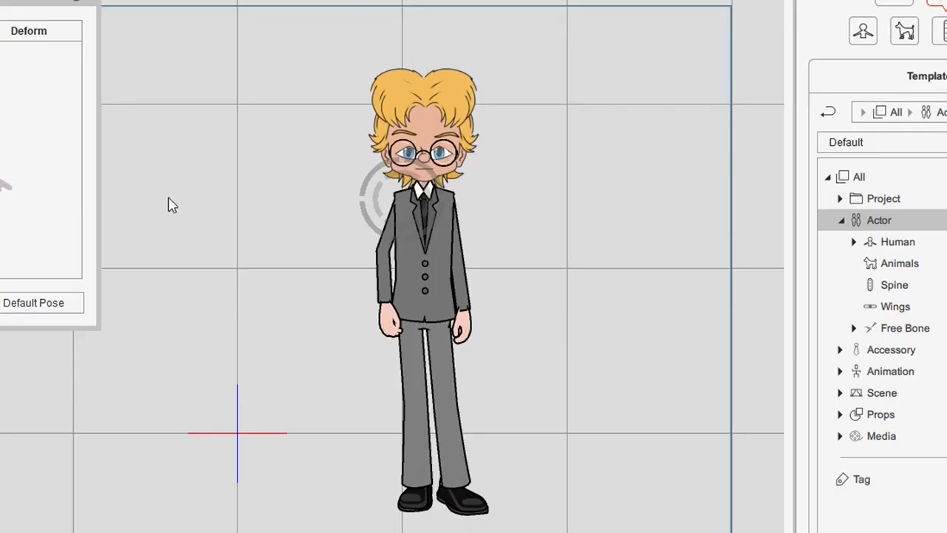
# - Try raising the actor's right arm out sideways in Pose mode and reset the whole pose
pyautogui.moveTo(368, 178); pyautogui.dragTo(418, 157)
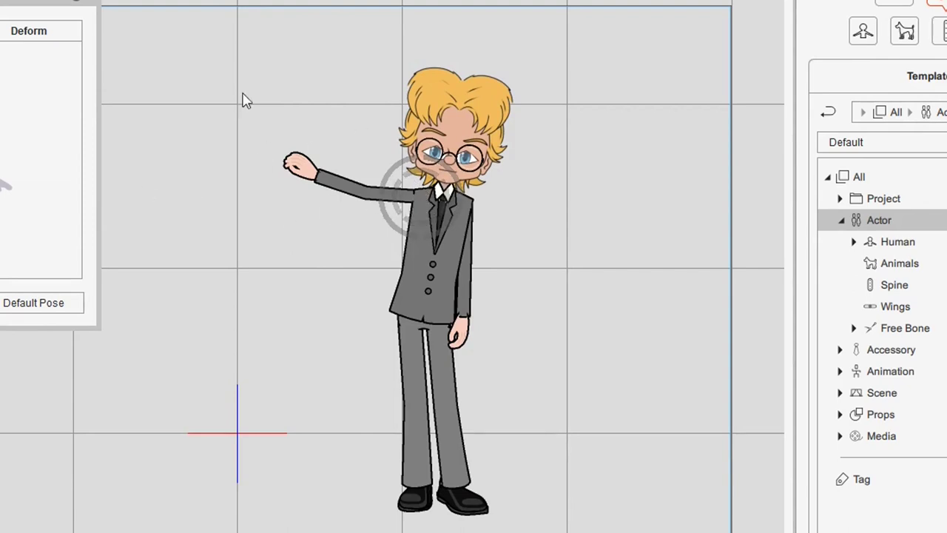
pyautogui.click(239, 297)
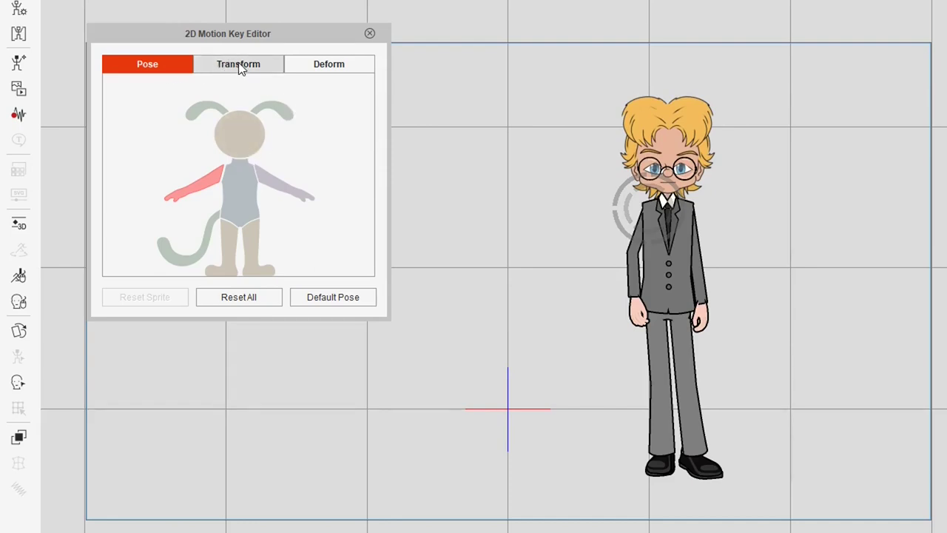
# - Switch the editor to Transform mode for the actor's right upper arm, comparing it with Pose mode
pyautogui.click(238, 66)
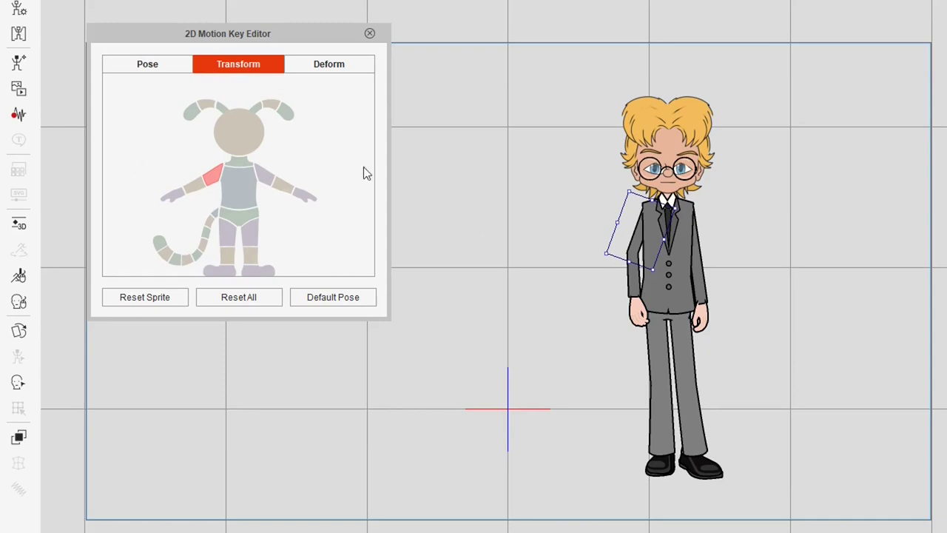
pyautogui.moveTo(626, 184); pyautogui.dragTo(628, 180)
pyautogui.moveTo(609, 254)
pyautogui.mouseDown()
pyautogui.moveTo(604, 279)
pyautogui.moveTo(620, 245)
pyautogui.mouseUp()
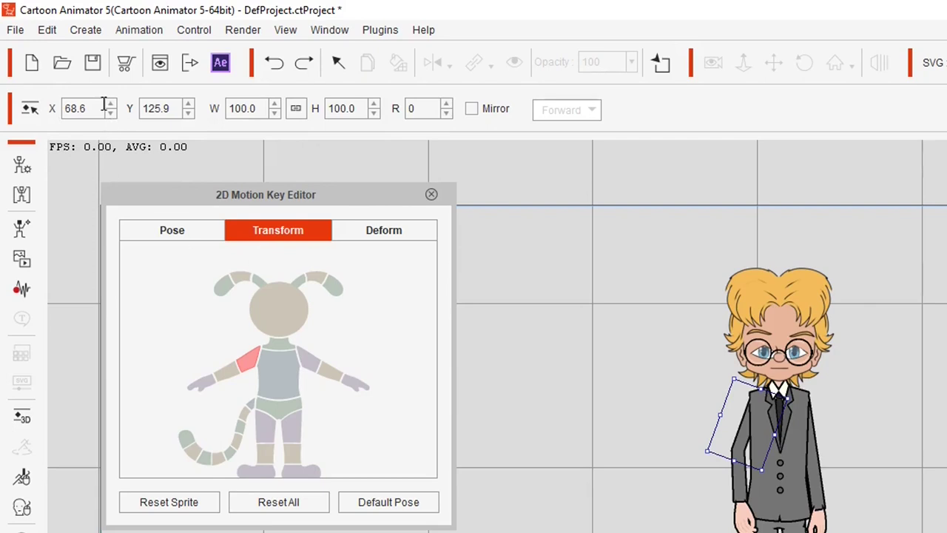
pyautogui.click(185, 236)
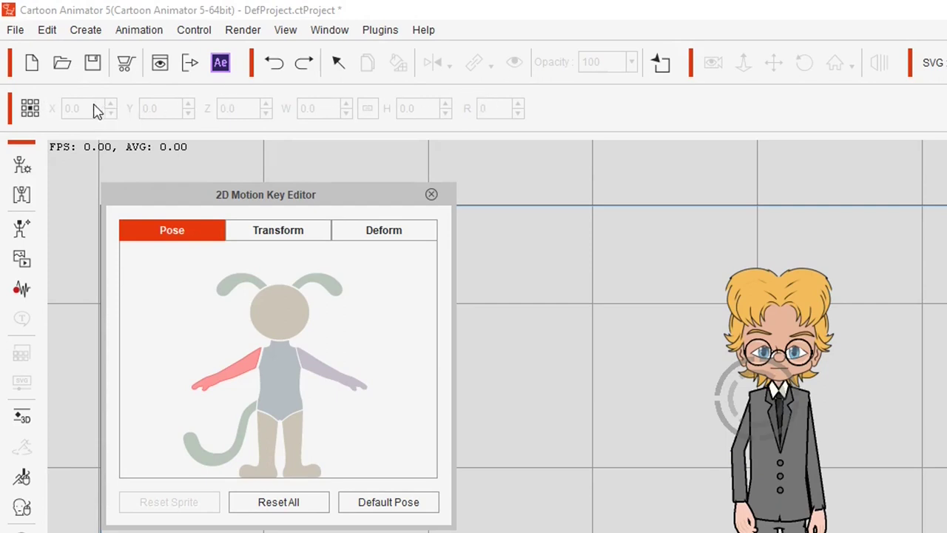
pyautogui.click(272, 233)
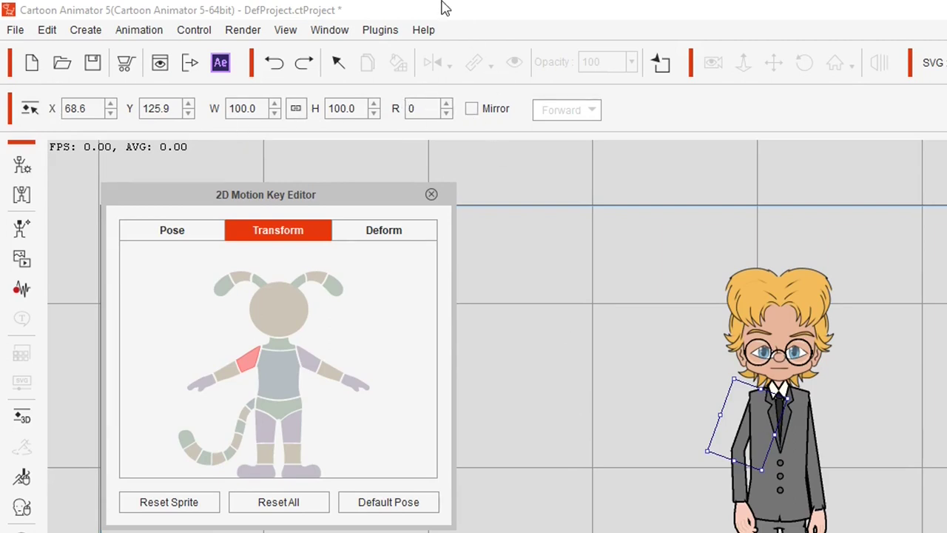
# - Turn on Mirror for the upper arm, review the Forward and Reverse directions, and turn Mirror off again
pyautogui.click(473, 111)
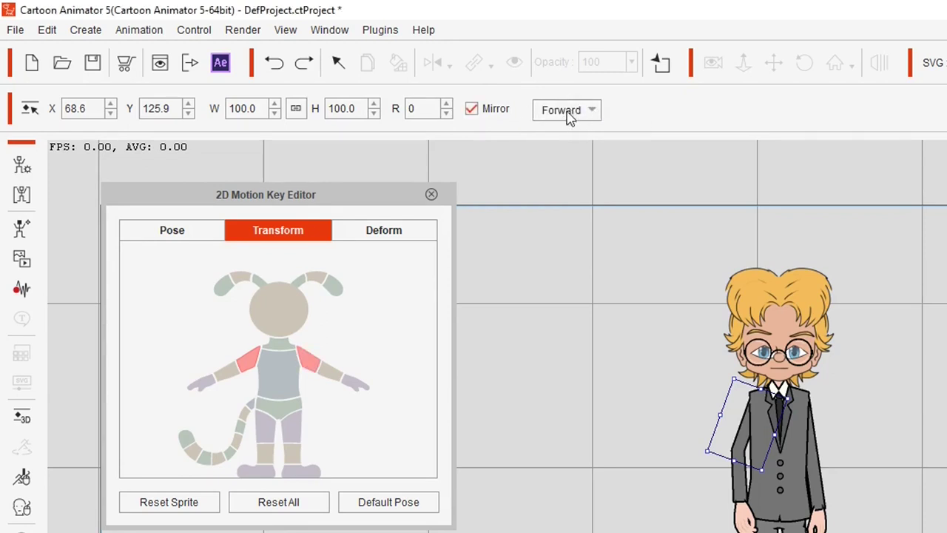
pyautogui.click(594, 111)
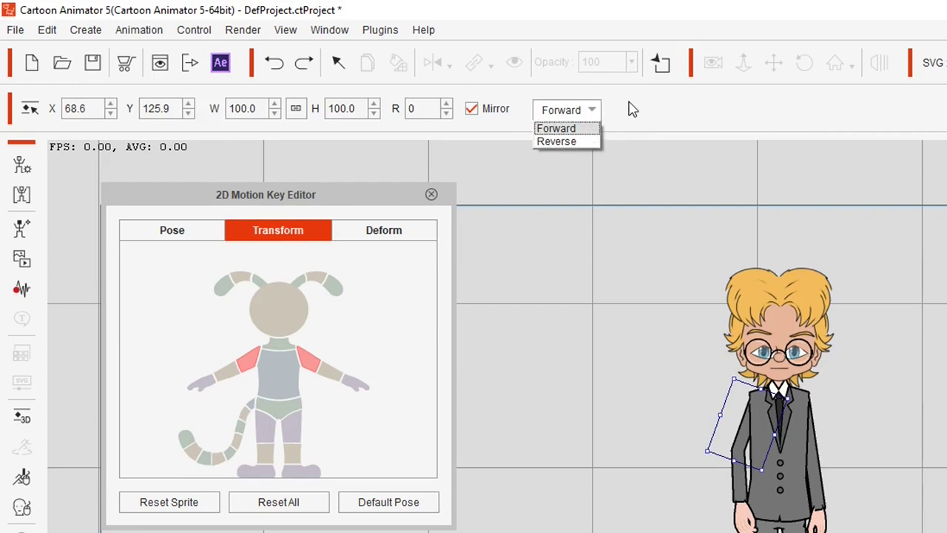
pyautogui.click(601, 126)
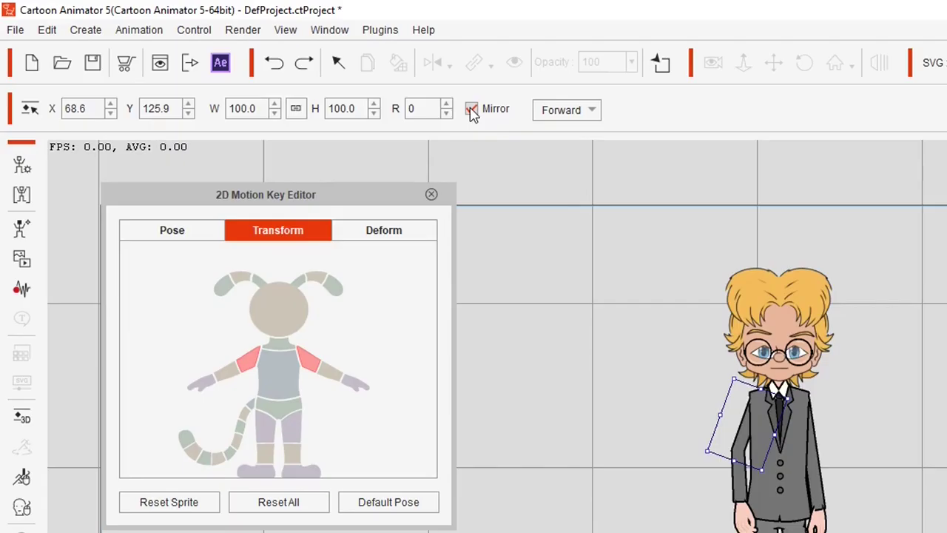
pyautogui.click(337, 77)
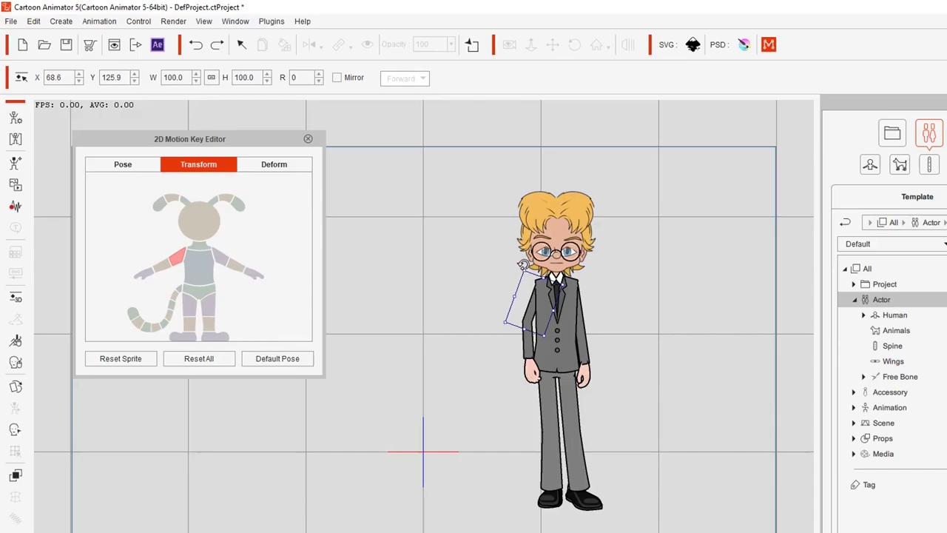
# - Try rotating the right upper arm and forearm outward without mirroring and undo the rotations
pyautogui.moveTo(523, 265); pyautogui.dragTo(477, 286)
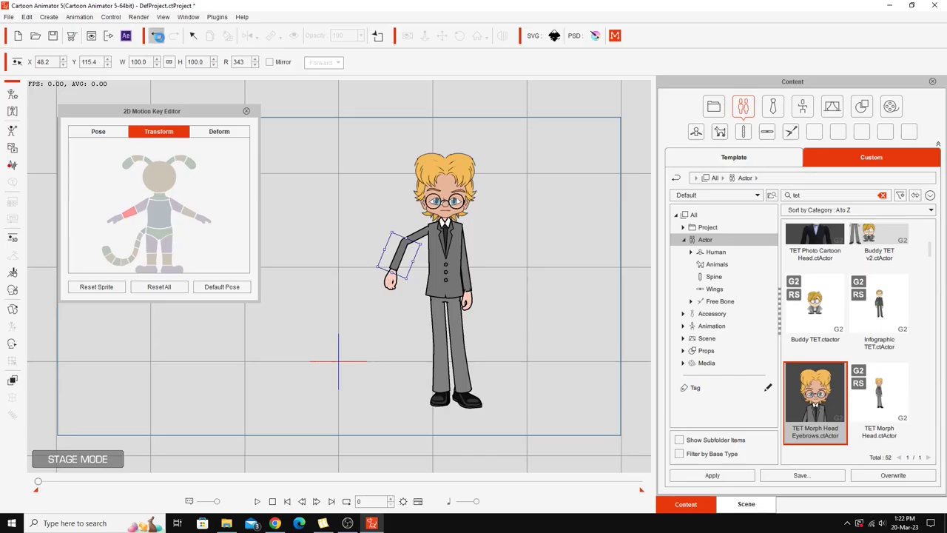
pyautogui.click(156, 38)
pyautogui.click(157, 38)
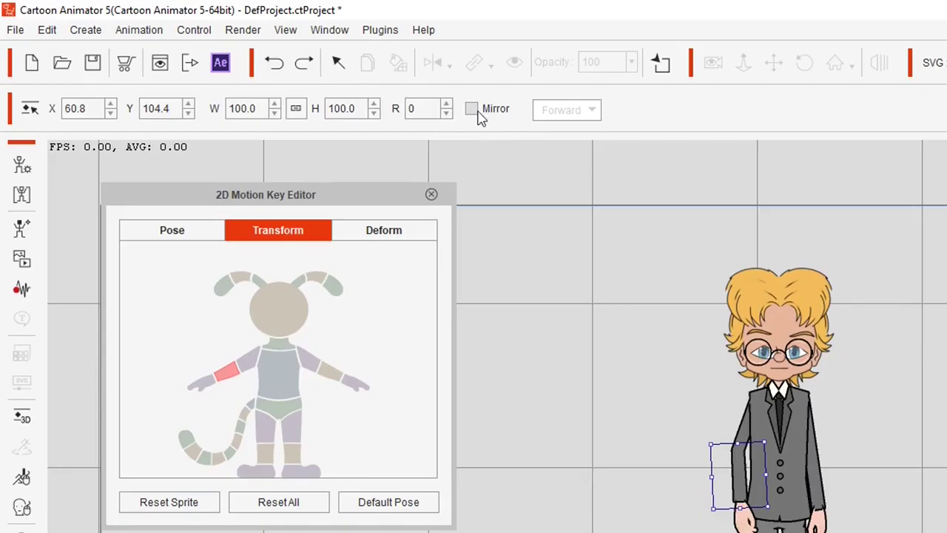
# - Turn on Mirror in the Forward direction and rotate both upper arms together to about 357°
pyautogui.click(472, 110)
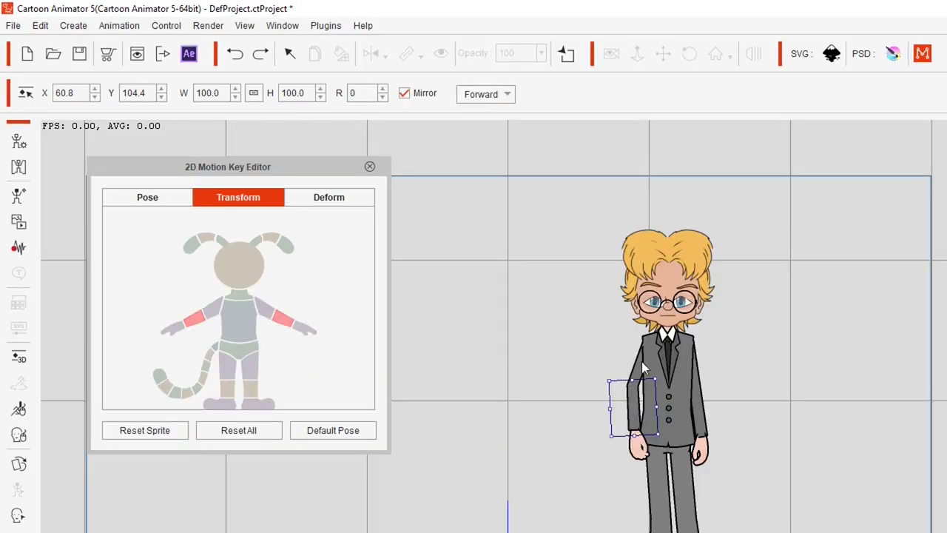
pyautogui.click(641, 366)
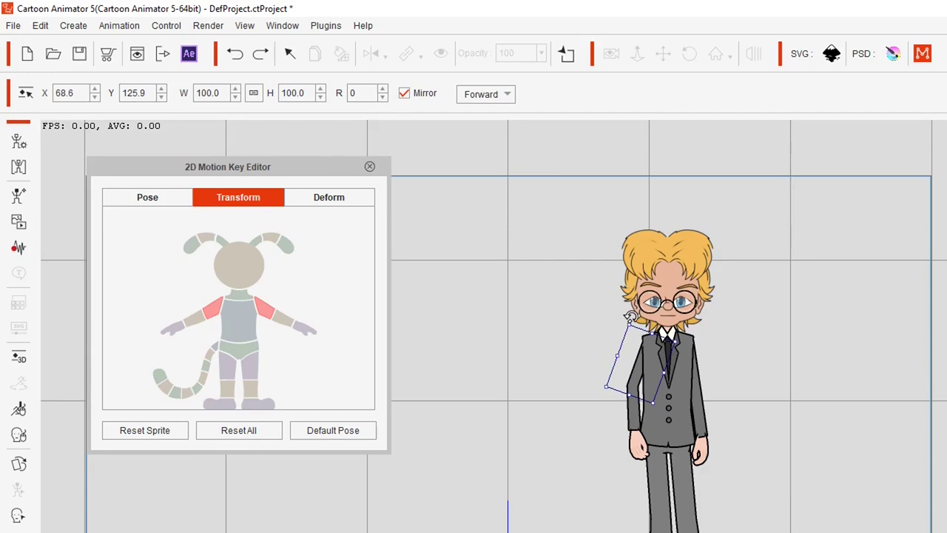
pyautogui.moveTo(629, 317)
pyautogui.mouseDown()
pyautogui.moveTo(619, 320)
pyautogui.moveTo(635, 326)
pyautogui.mouseUp()
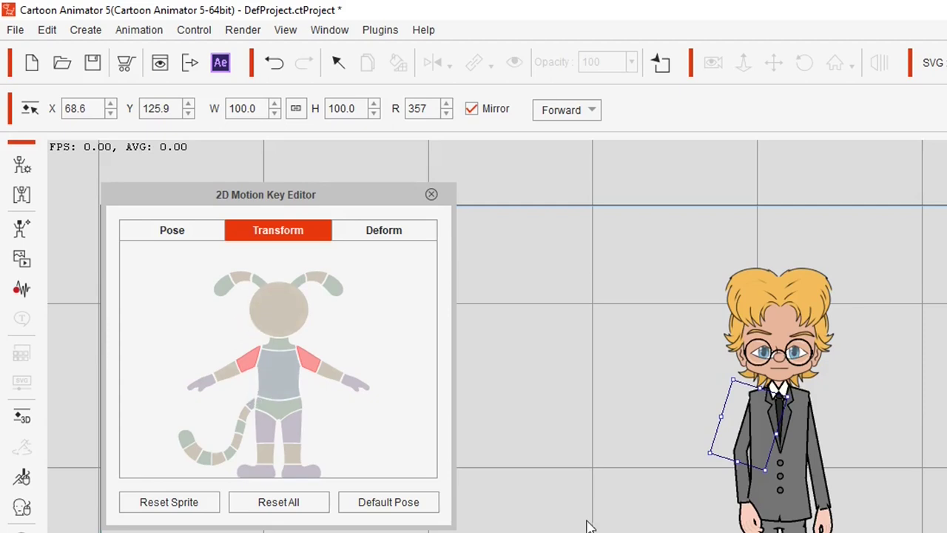
# - Rotate both thighs together to about 6° with Forward mirroring
pyautogui.click(267, 430)
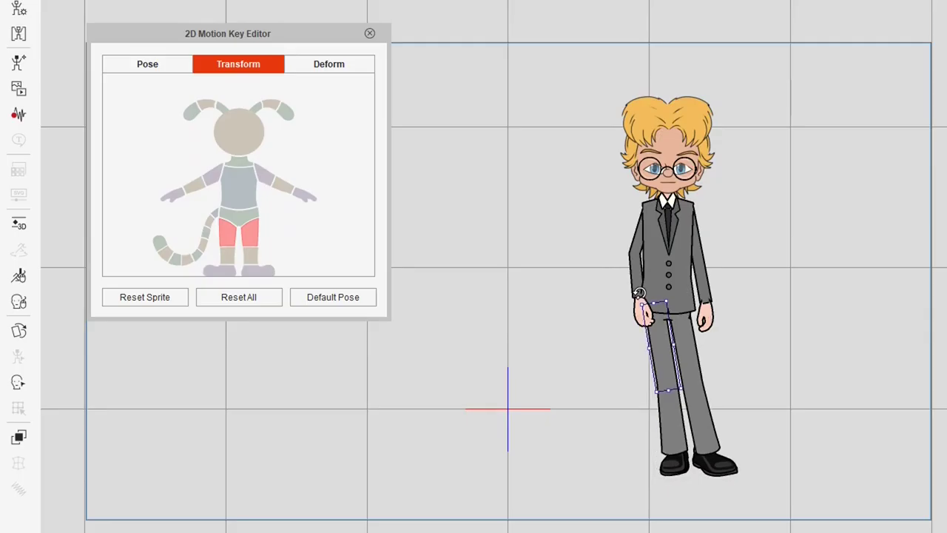
pyautogui.moveTo(648, 291); pyautogui.dragTo(644, 290)
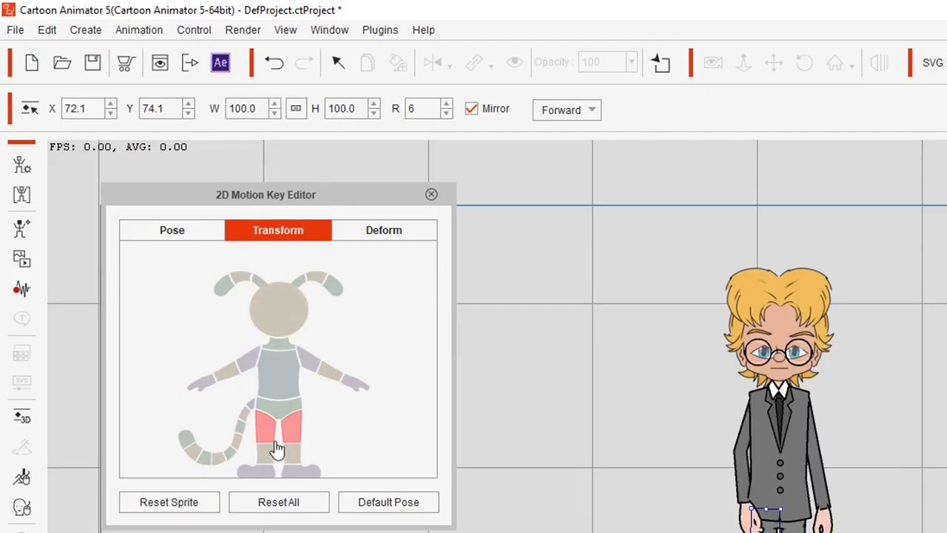
# - Check whether mirroring is available for the torso and the hands, and review the mirror direction options
pyautogui.click(277, 366)
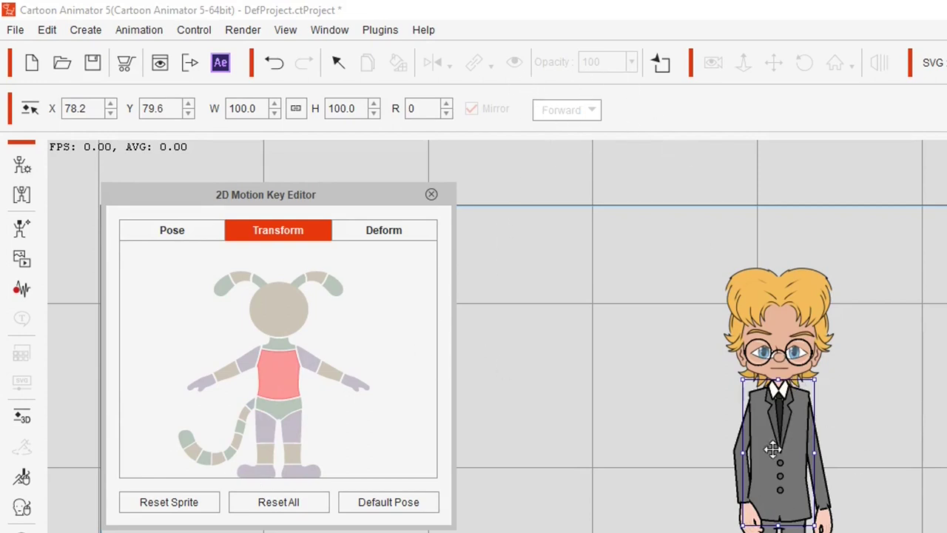
pyautogui.click(354, 382)
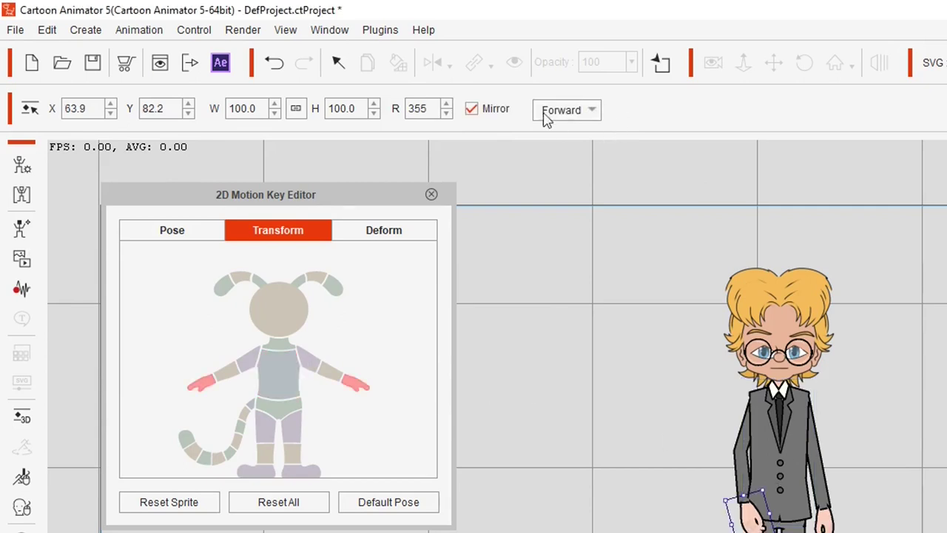
pyautogui.click(593, 109)
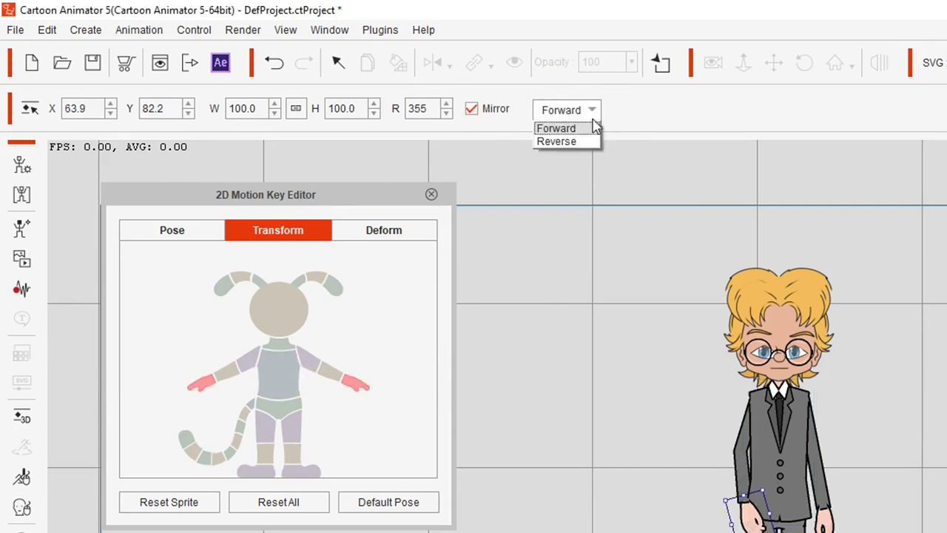
pyautogui.click(593, 111)
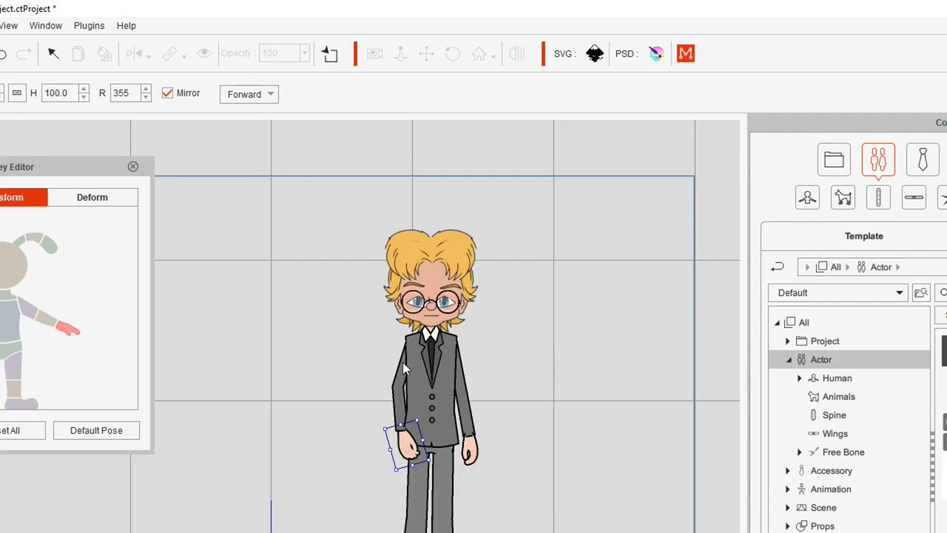
# - Switch mirroring of the upper arms from Forward to Reverse and rotate both arms outward to about 27°
pyautogui.click(402, 361)
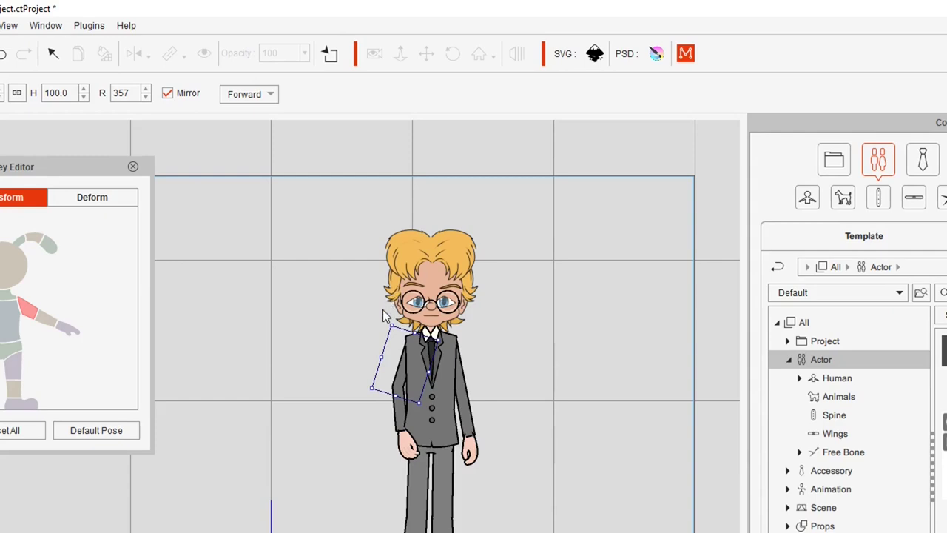
pyautogui.moveTo(384, 310)
pyautogui.mouseDown()
pyautogui.moveTo(418, 300)
pyautogui.moveTo(442, 318)
pyautogui.moveTo(422, 300)
pyautogui.moveTo(351, 313)
pyautogui.moveTo(336, 355)
pyautogui.moveTo(359, 308)
pyautogui.moveTo(374, 305)
pyautogui.mouseUp()
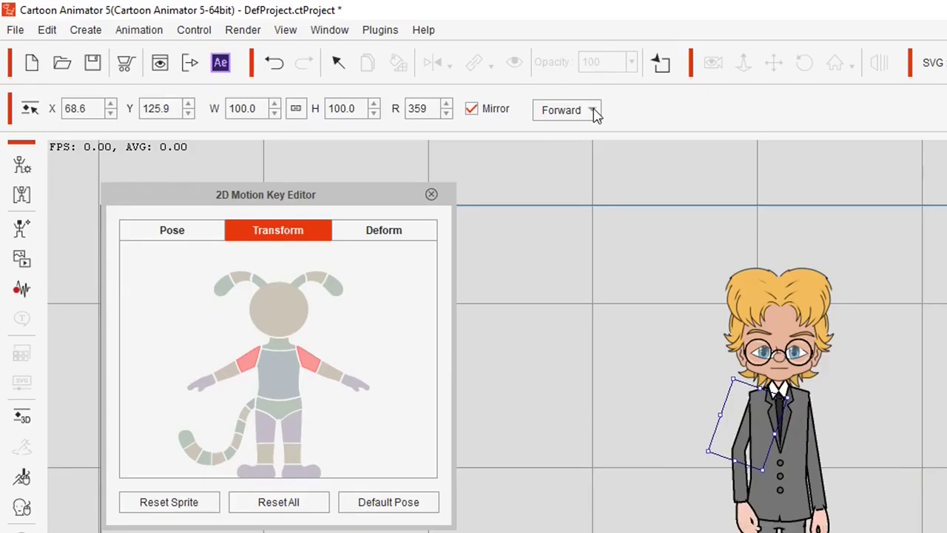
pyautogui.click(594, 111)
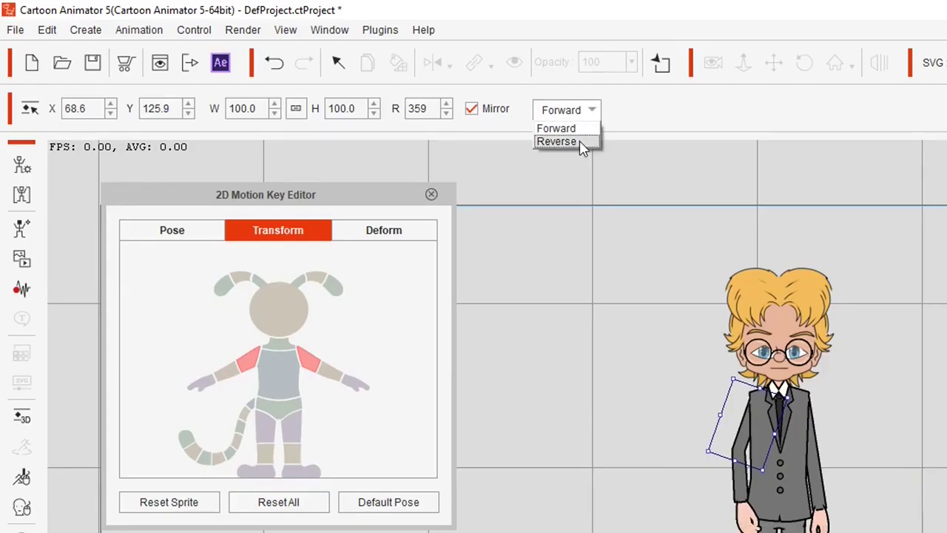
pyautogui.click(582, 149)
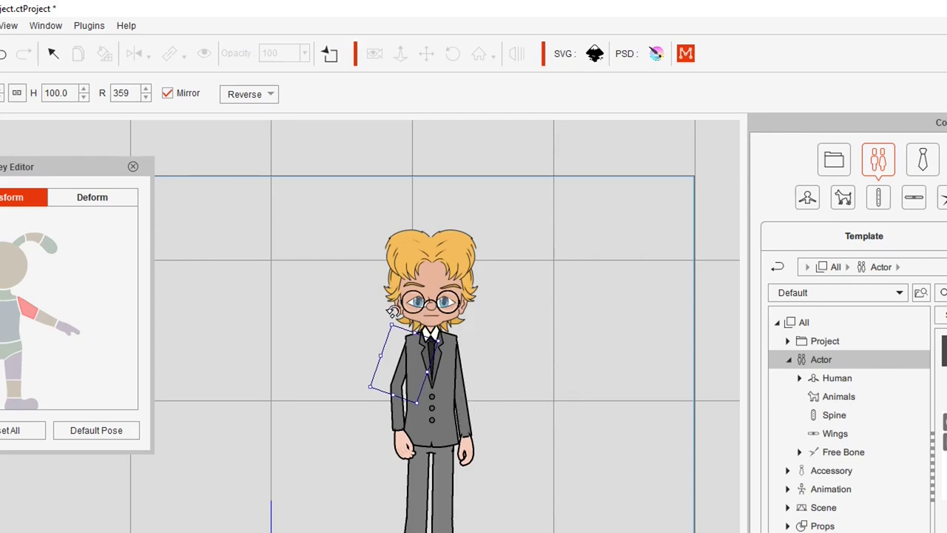
pyautogui.moveTo(392, 313); pyautogui.dragTo(427, 303)
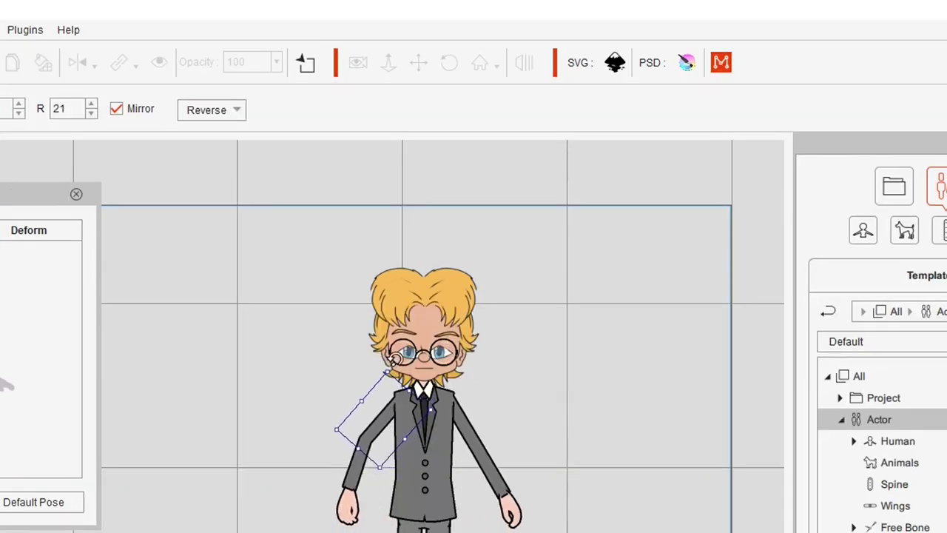
pyautogui.moveTo(420, 353); pyautogui.dragTo(427, 355)
pyautogui.moveTo(435, 359); pyautogui.dragTo(419, 381)
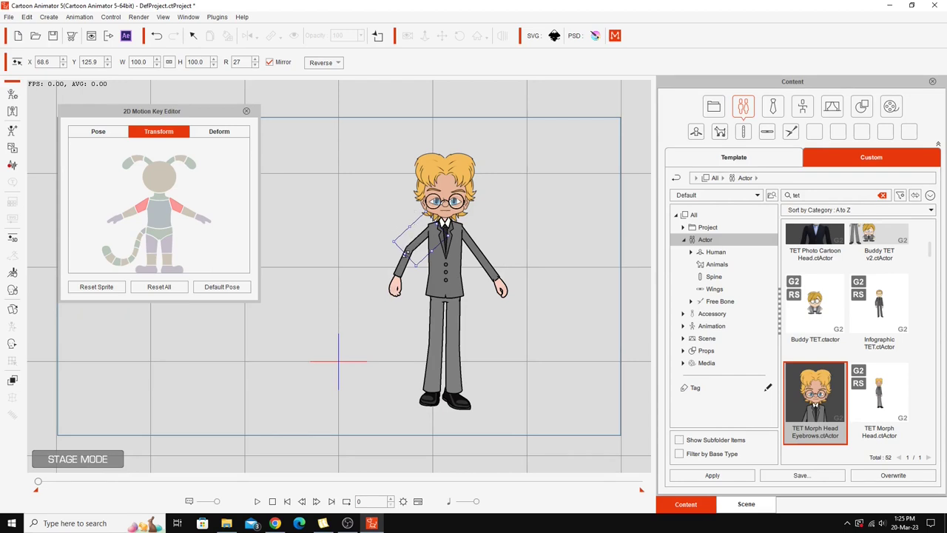
# - Try stretching the right upper arm lengthwise with Reverse mirroring to a height value of about 132.4
pyautogui.moveTo(405, 252); pyautogui.dragTo(340, 257)
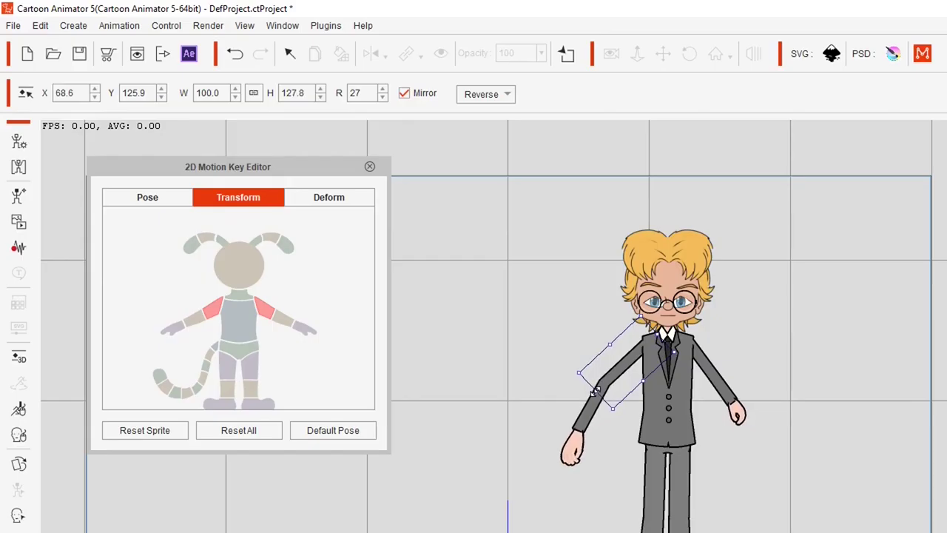
pyautogui.moveTo(595, 390); pyautogui.dragTo(594, 393)
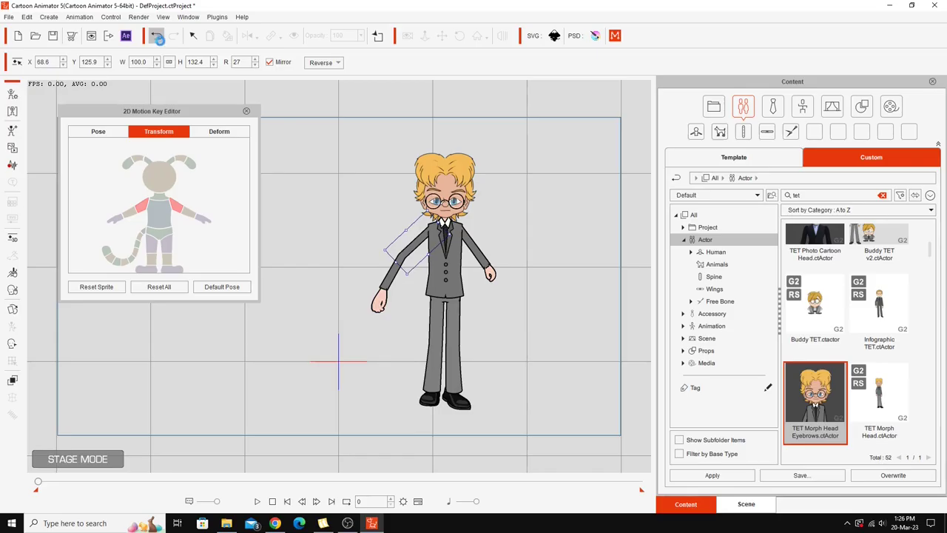
# - Set the mirror direction to Forward and try lengthening both upper arms together to a height value of about 182.7
pyautogui.click(485, 94)
pyautogui.click(219, 131)
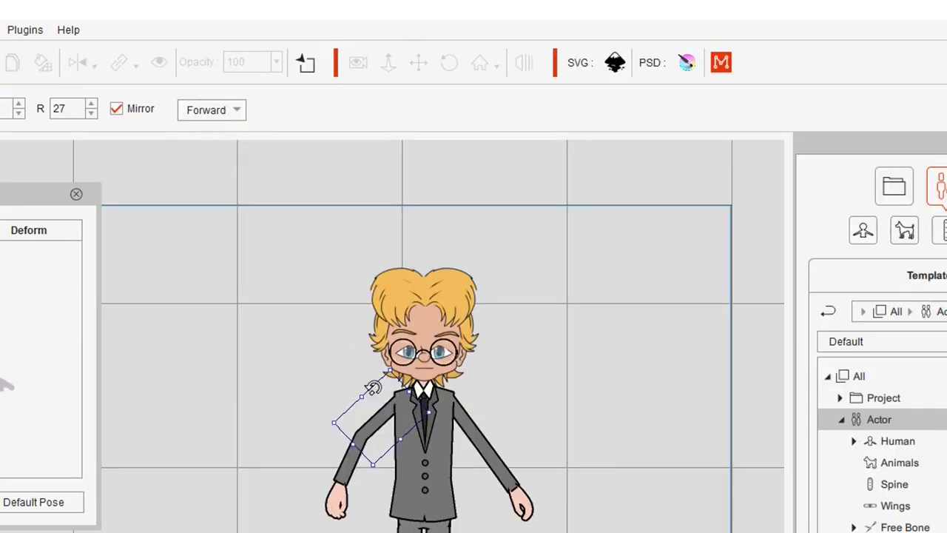
pyautogui.moveTo(354, 438); pyautogui.dragTo(298, 482)
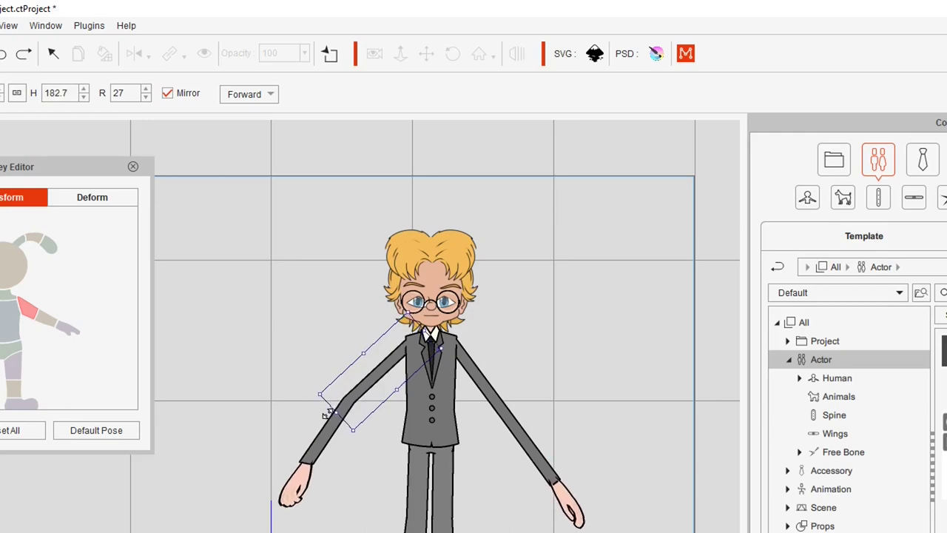
pyautogui.moveTo(326, 416); pyautogui.dragTo(351, 383)
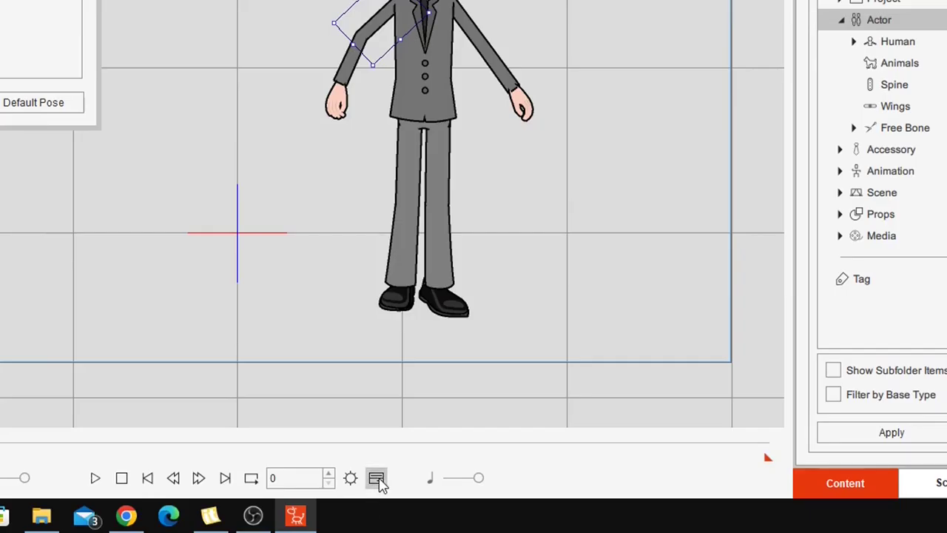
# - Show the timeline, move to frame 20, and lengthen both upper arms with Forward mirroring to a height value of about 218.8
pyautogui.click(419, 501)
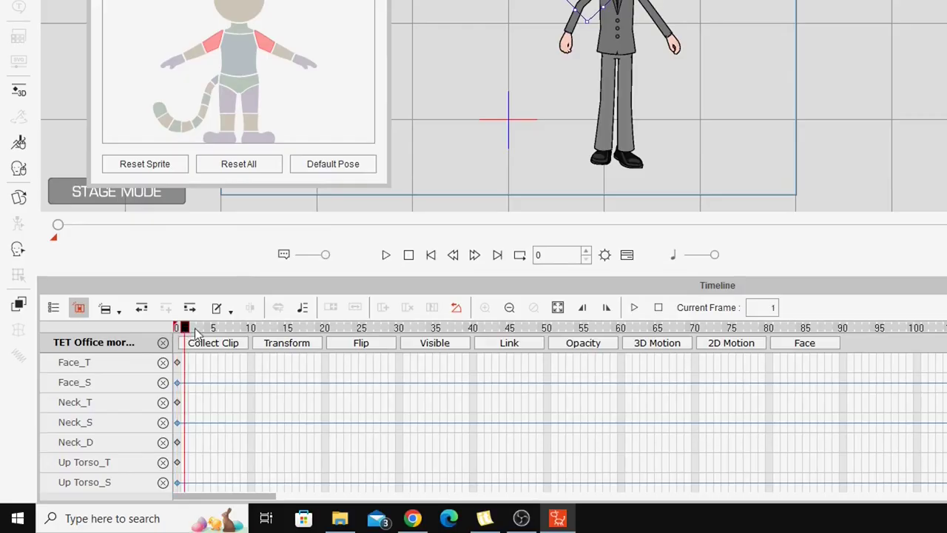
pyautogui.moveTo(118, 397); pyautogui.dragTo(218, 403)
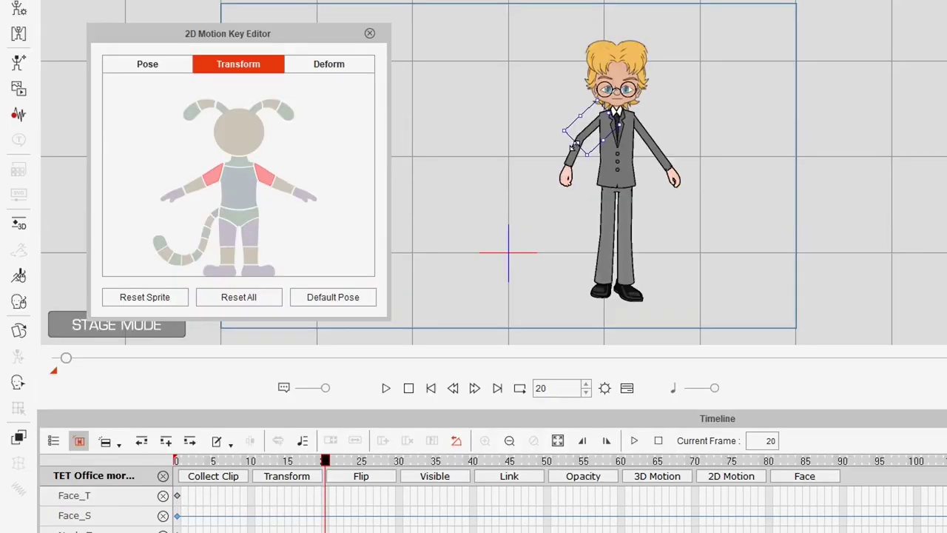
pyautogui.moveTo(574, 145); pyautogui.dragTo(535, 178)
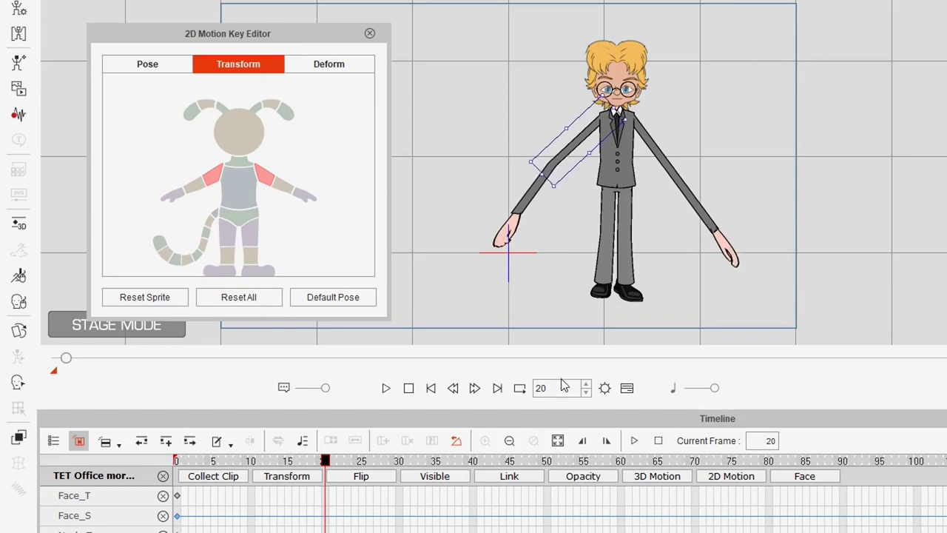
# - Examine the 2D Motion tracks in the timeline, checking the Transform keys for both upper arms at frame 20
pyautogui.scroll(-4, 333, 385)
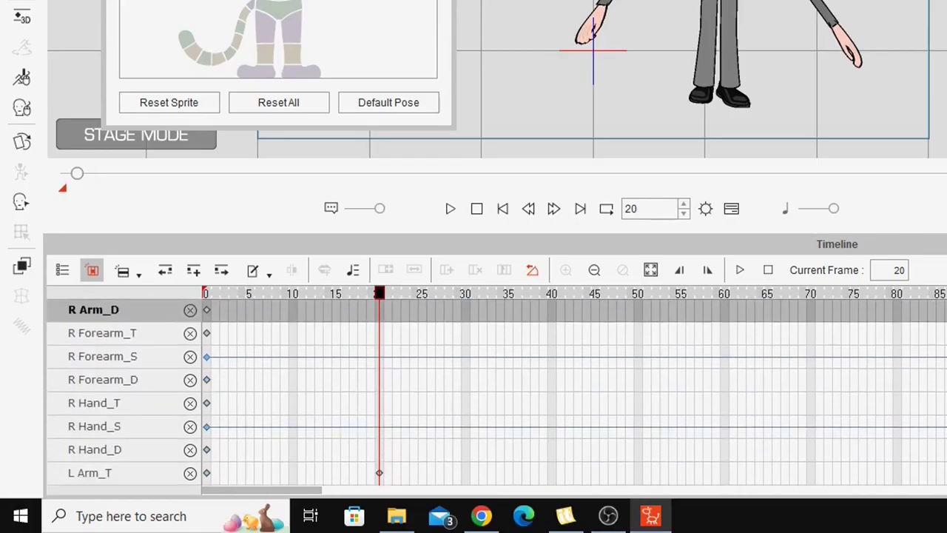
pyautogui.scroll(1, 332, 385)
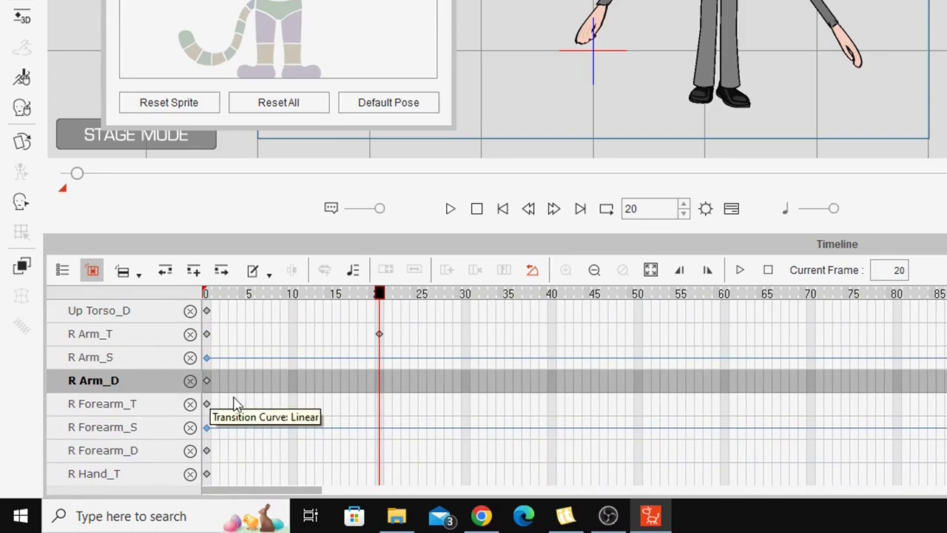
pyautogui.scroll(5, 390, 358)
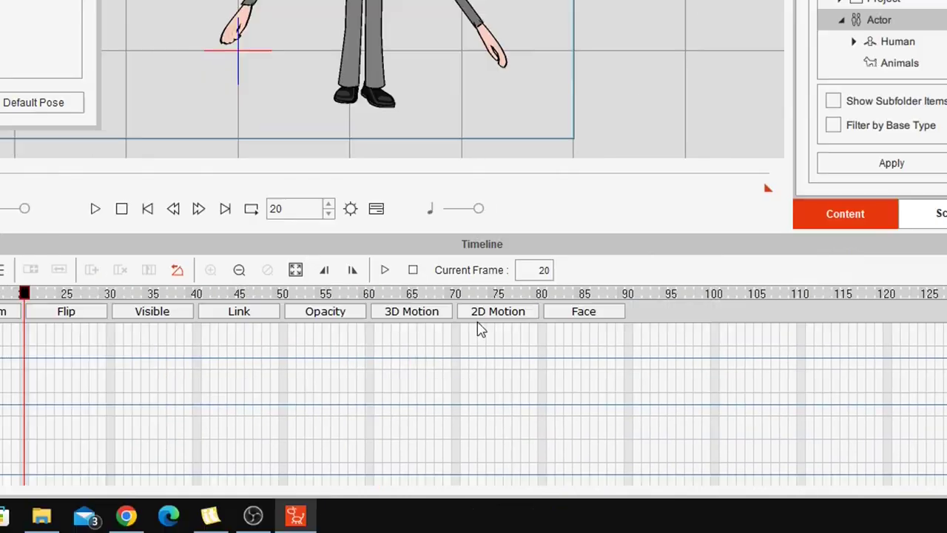
pyautogui.click(490, 312)
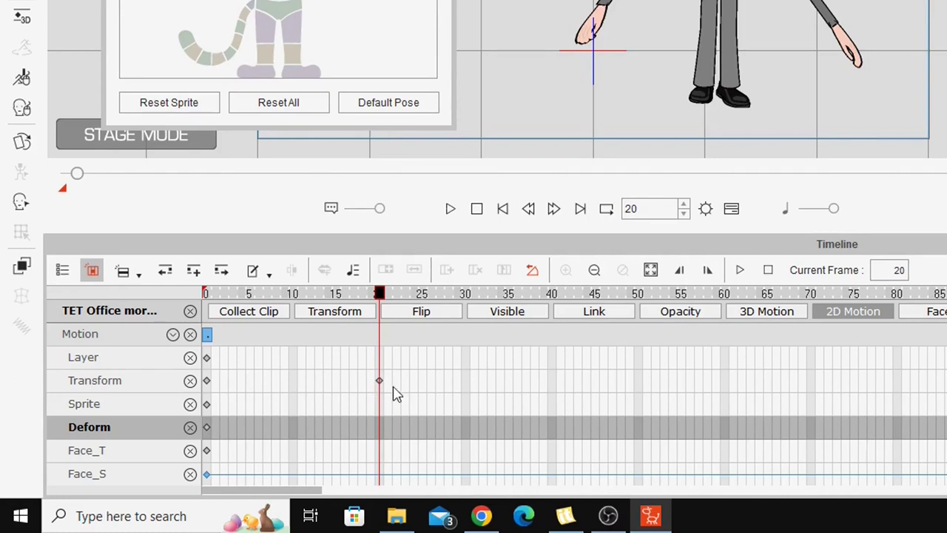
pyautogui.scroll(-5, 496, 392)
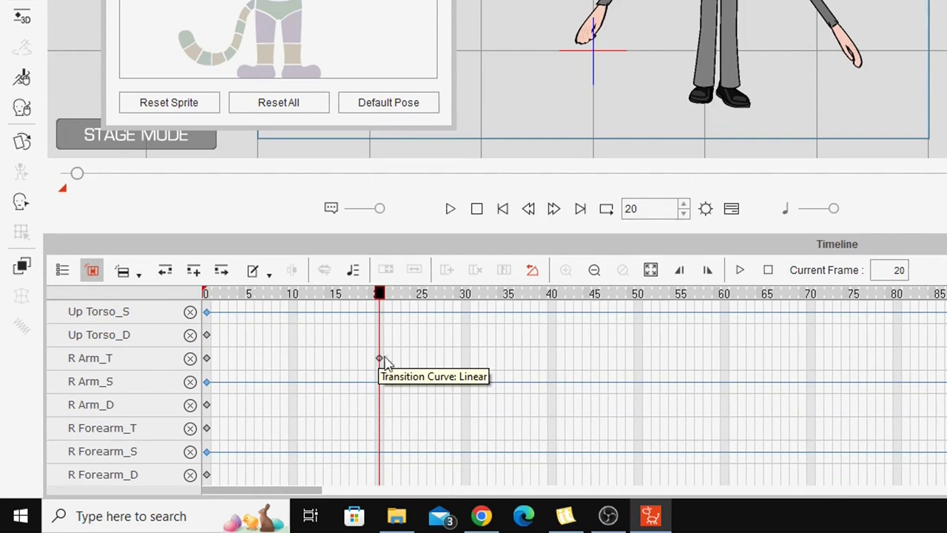
# - Scrub the playhead around frame 20 and rotate both upper arms there with Forward mirroring to about 51°
pyautogui.moveTo(382, 294); pyautogui.dragTo(361, 294)
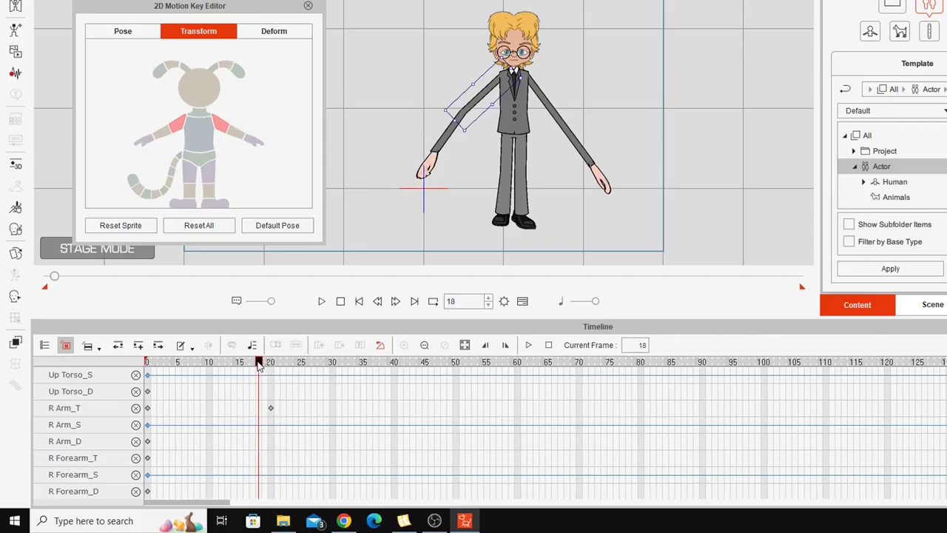
pyautogui.moveTo(259, 366); pyautogui.dragTo(271, 385)
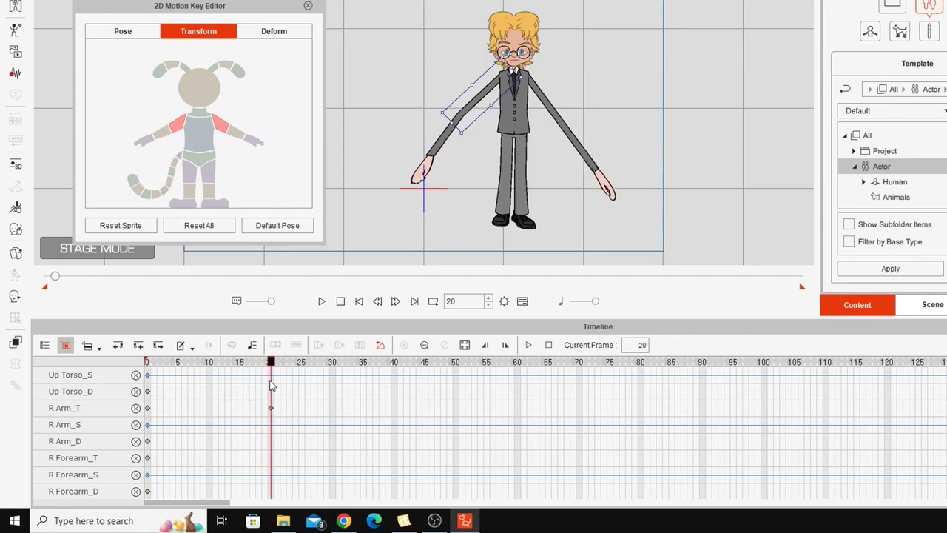
pyautogui.moveTo(605, 87); pyautogui.dragTo(619, 92)
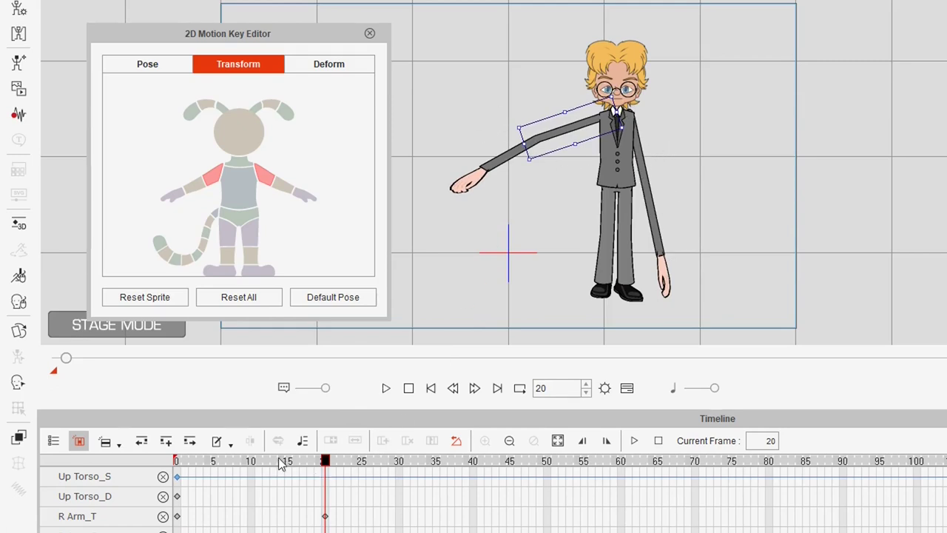
# - Move the playhead to around frame 40 and set the mirror direction to Reverse
pyautogui.moveTo(328, 463); pyautogui.dragTo(352, 463)
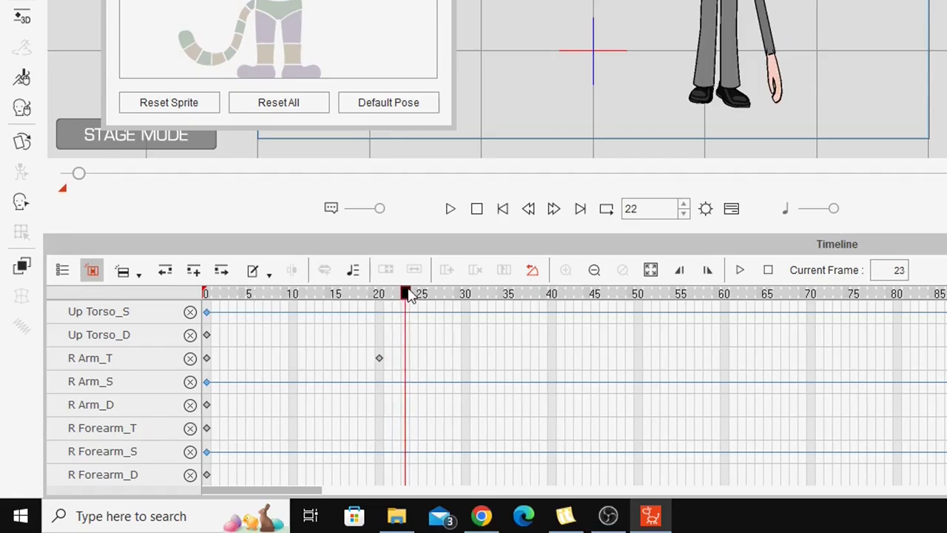
pyautogui.moveTo(410, 293); pyautogui.dragTo(551, 294)
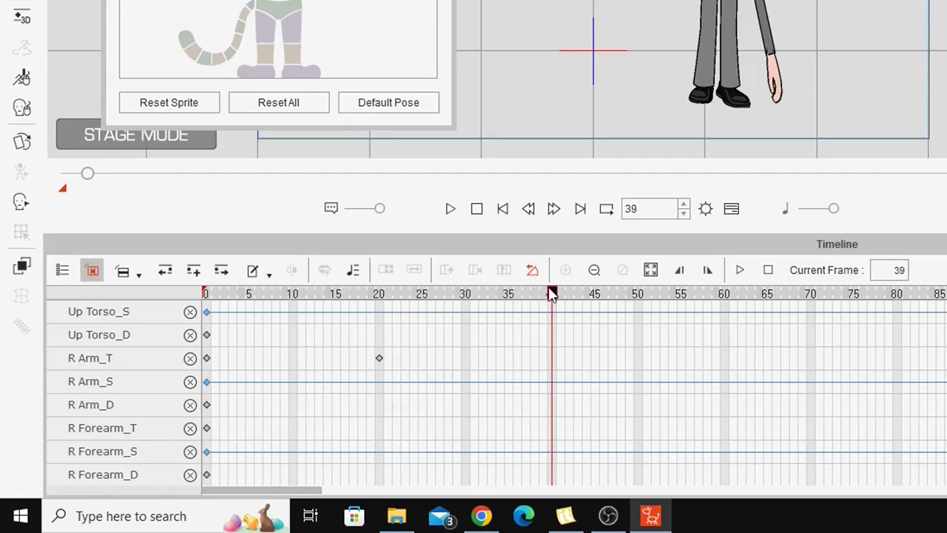
pyautogui.click(567, 111)
pyautogui.click(558, 141)
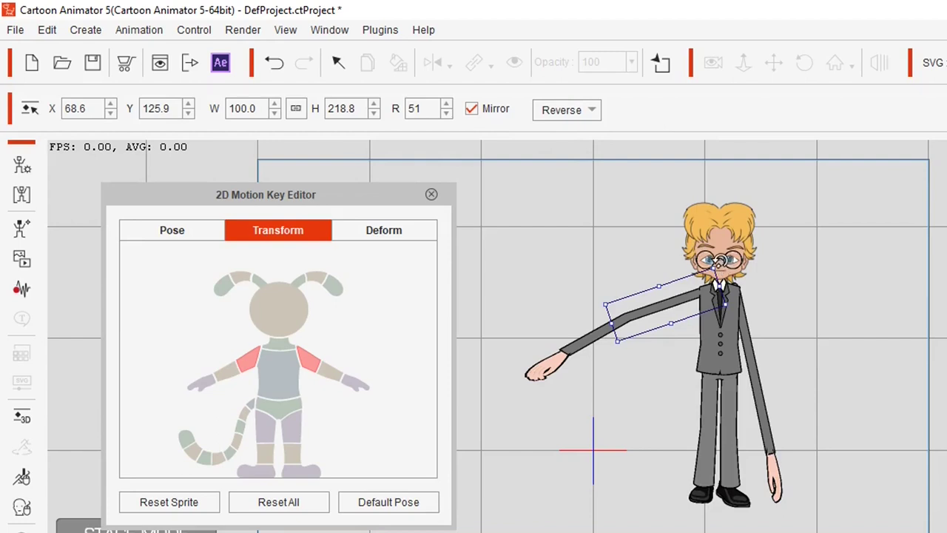
# - Try rotating both upper arms with Reverse mirroring to about 81°, and undo the rotation
pyautogui.moveTo(720, 262); pyautogui.dragTo(729, 276)
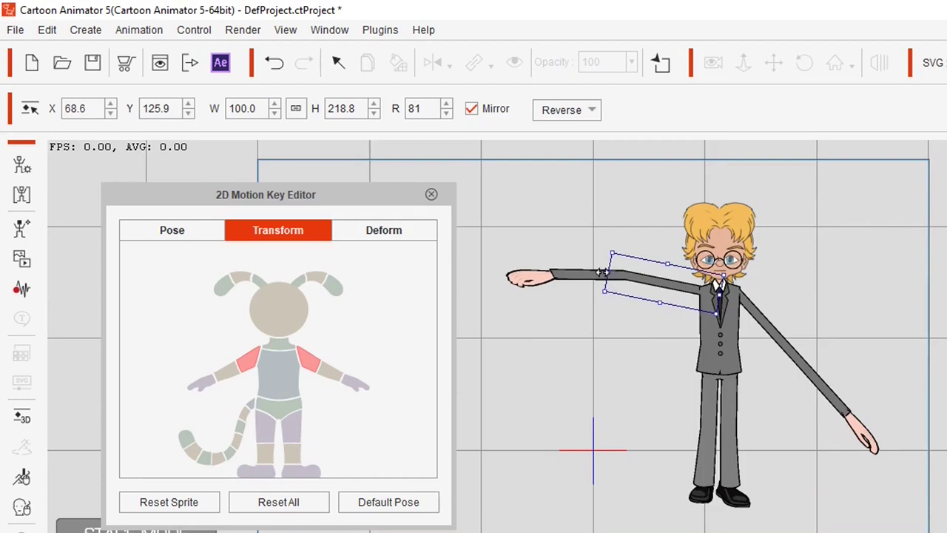
pyautogui.hotkey('ctrl', 'z')
pyautogui.hotkey('ctrl', 'z')
pyautogui.hotkey('ctrl', 'z')
pyautogui.hotkey('ctrl', 'z')
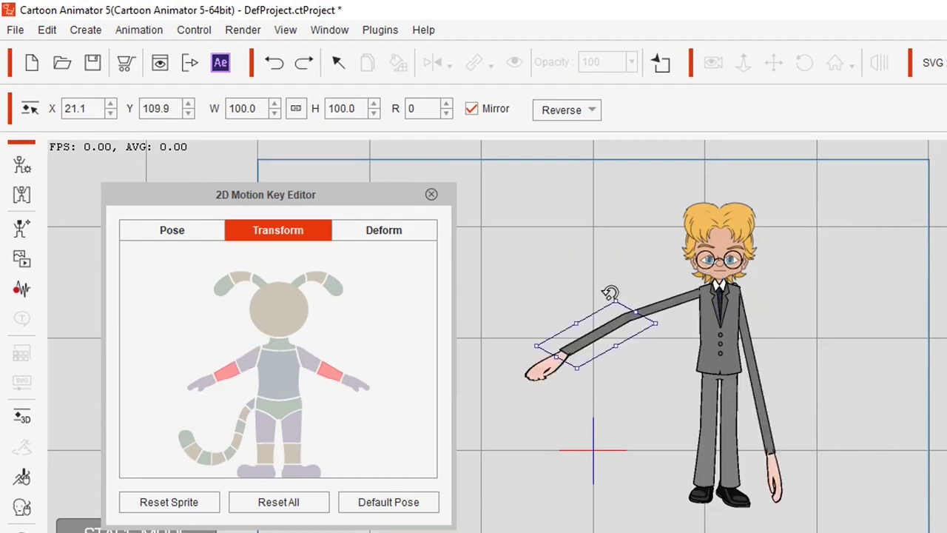
# - Rotate both forearms with Reverse mirroring to about 24°, lengthen them to a height value of about 111.8, and return to frame 0
pyautogui.moveTo(618, 287); pyautogui.dragTo(645, 296)
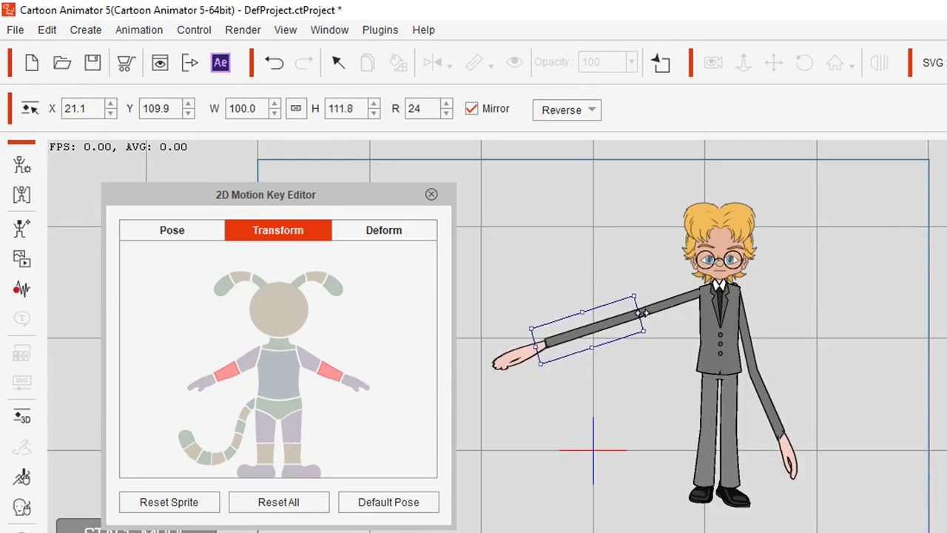
pyautogui.moveTo(146, 361)
pyautogui.mouseDown()
pyautogui.moveTo(411, 361)
pyautogui.moveTo(146, 361)
pyautogui.mouseUp()
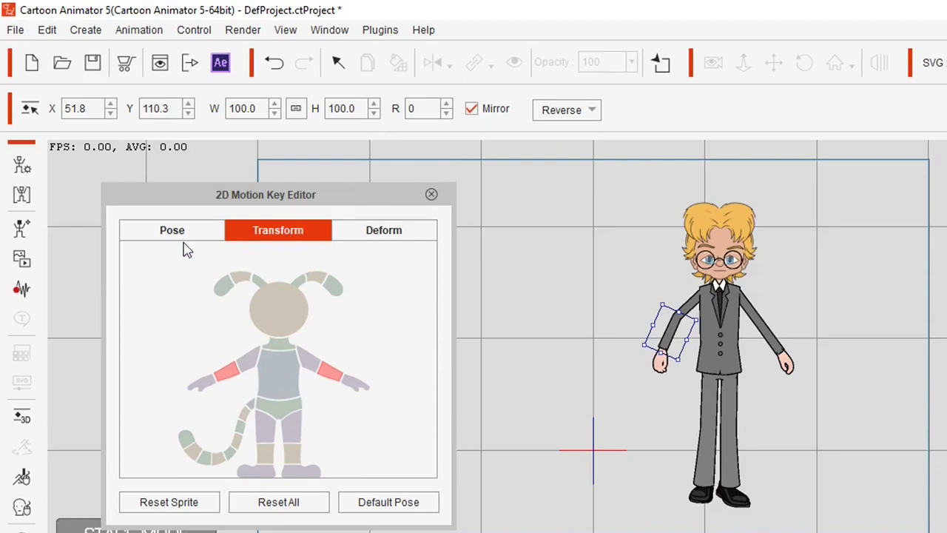
# - Switch to Pose editing and check whether the arms, torso and legs are selected as mirrored pairs
pyautogui.click(169, 233)
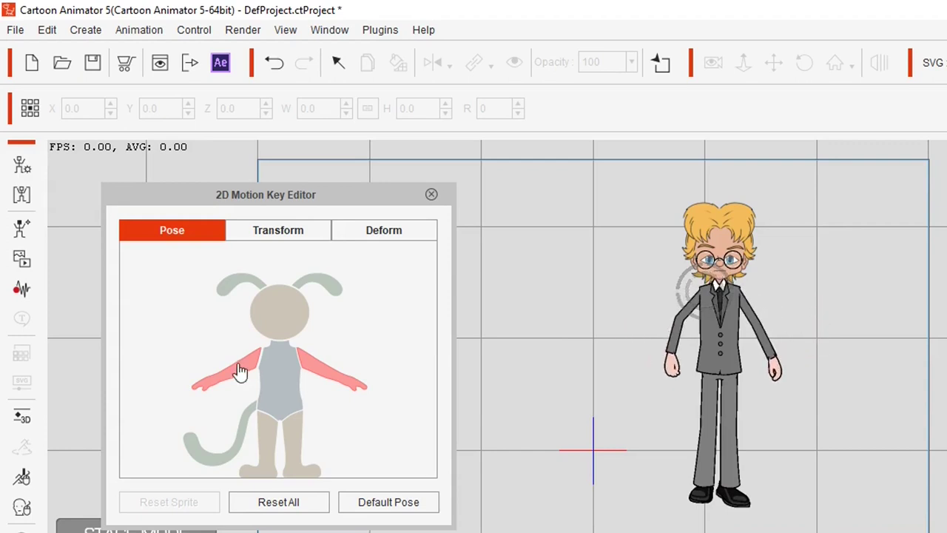
pyautogui.click(280, 374)
pyautogui.click(281, 430)
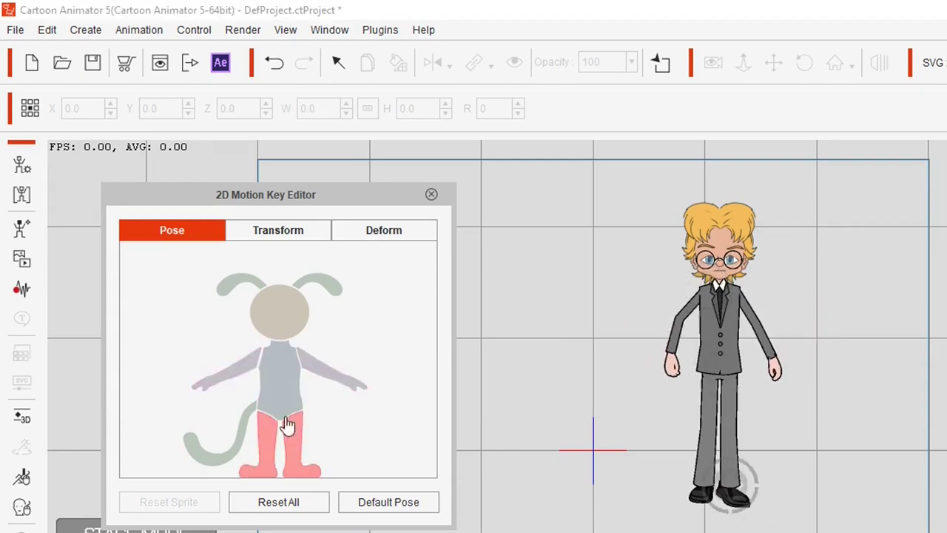
pyautogui.click(249, 372)
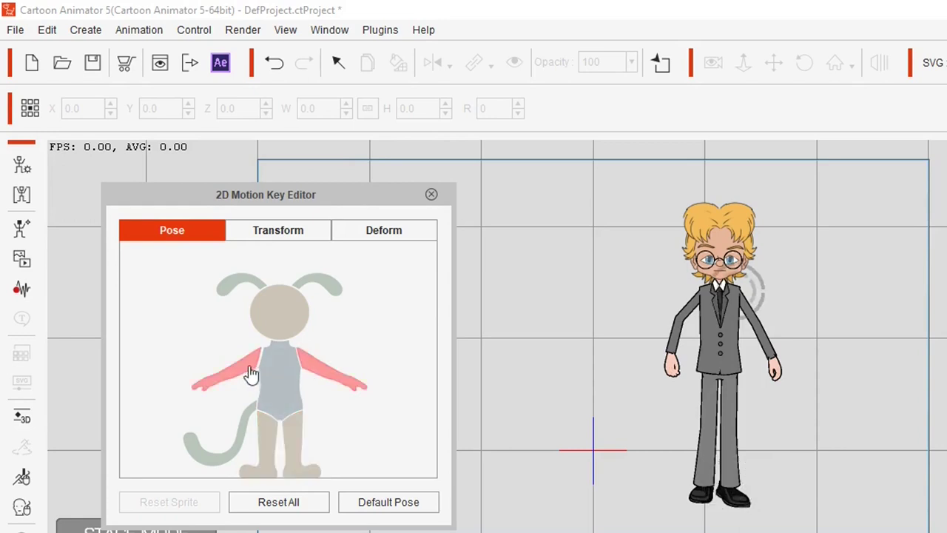
pyautogui.click(268, 453)
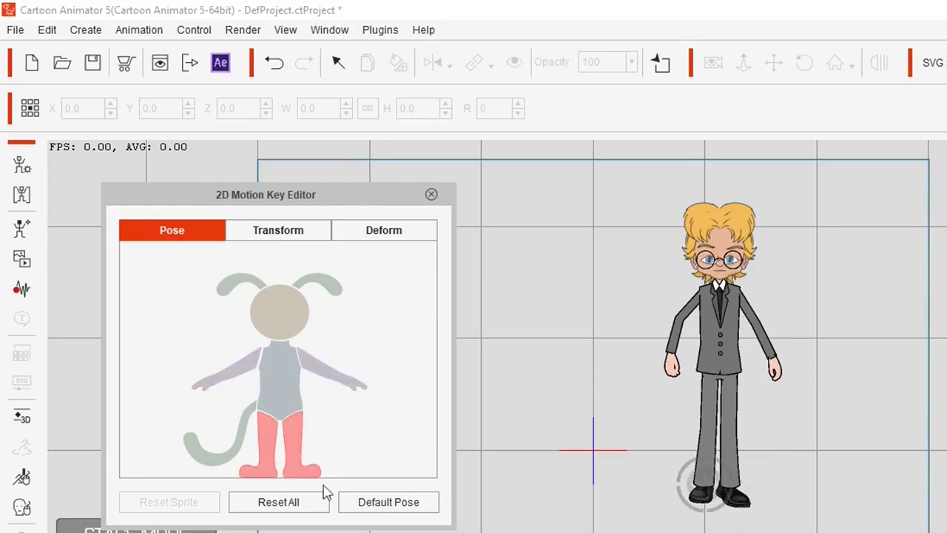
# - Turn off mirroring in Transform editing, check single arm and leg selection in Pose editing, and turn mirroring back on
pyautogui.click(268, 236)
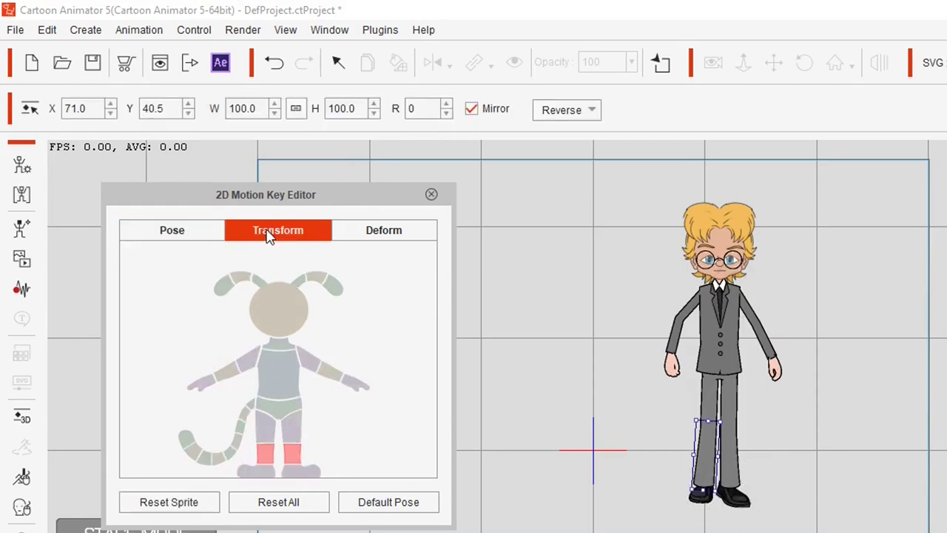
pyautogui.click(472, 110)
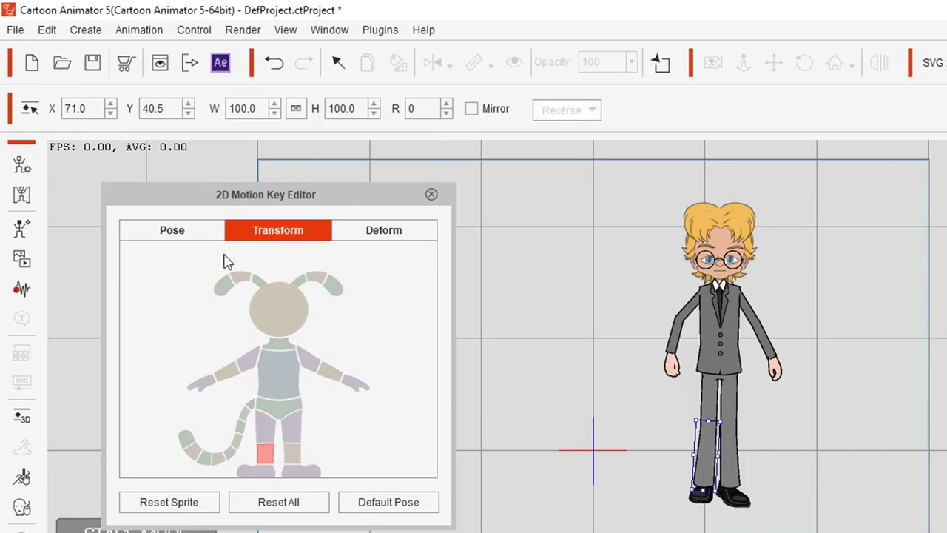
pyautogui.click(187, 235)
pyautogui.click(328, 376)
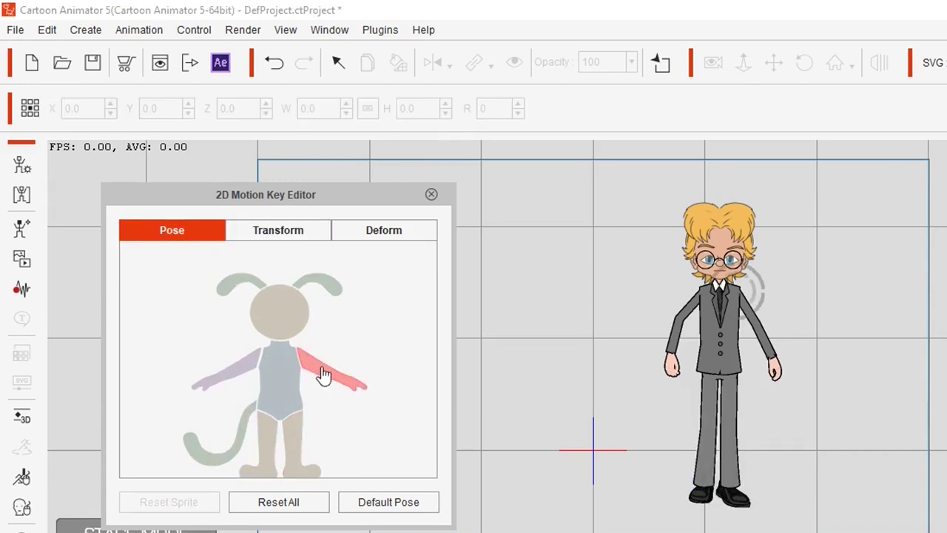
pyautogui.click(268, 444)
pyautogui.click(296, 447)
pyautogui.click(279, 230)
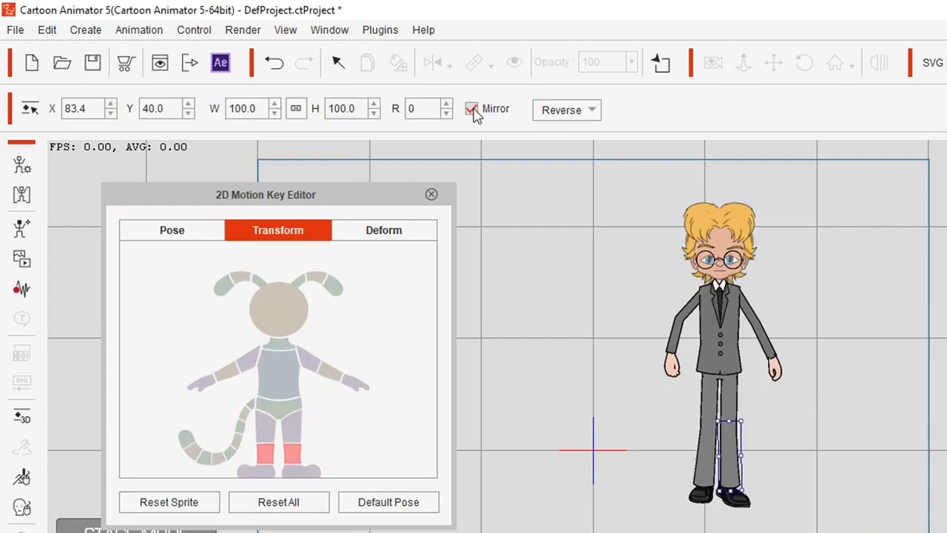
# - Try deforming the character's left shin by pulling out its upper corner, undo the deformation, and return to Transform editing
pyautogui.click(390, 233)
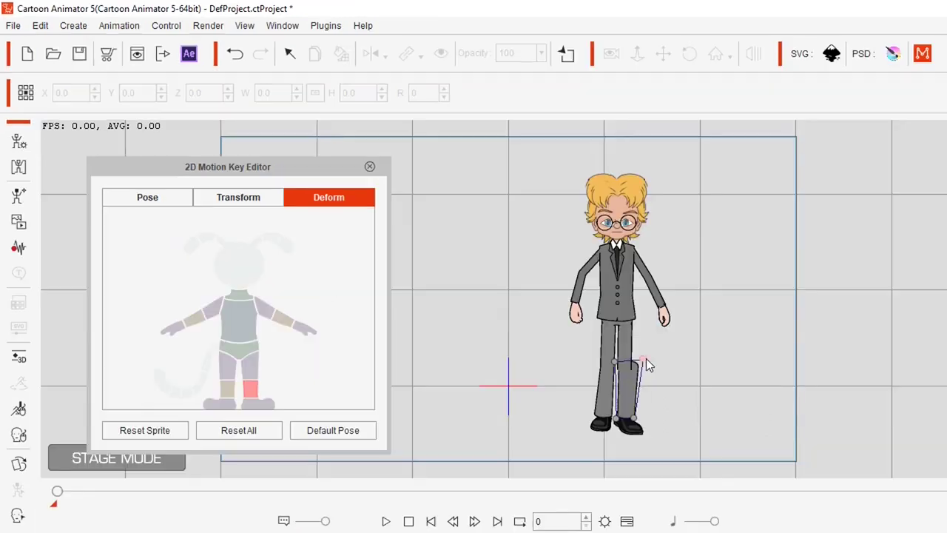
pyautogui.moveTo(754, 418)
pyautogui.mouseDown()
pyautogui.moveTo(822, 420)
pyautogui.moveTo(730, 412)
pyautogui.moveTo(740, 423)
pyautogui.mouseUp()
pyautogui.moveTo(635, 364); pyautogui.dragTo(701, 321)
pyautogui.hotkey('ctrl', 'z')
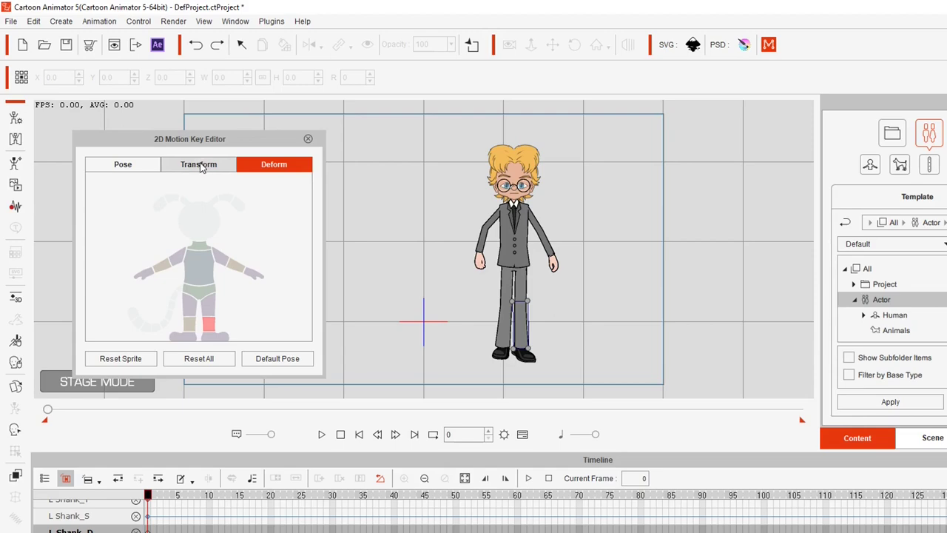
pyautogui.click(240, 199)
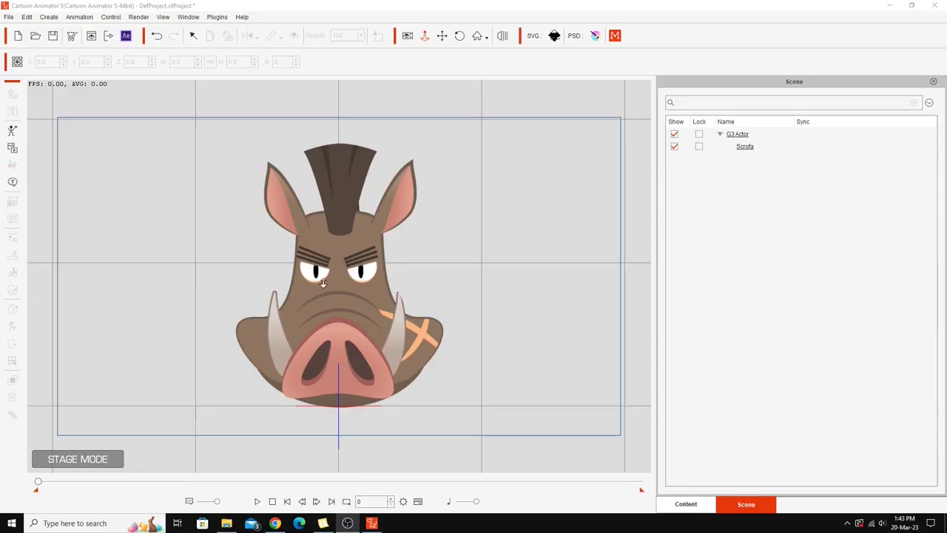
# - Select the boar actor, open it in the character composer, and select its Talking Head layer
pyautogui.click(193, 35)
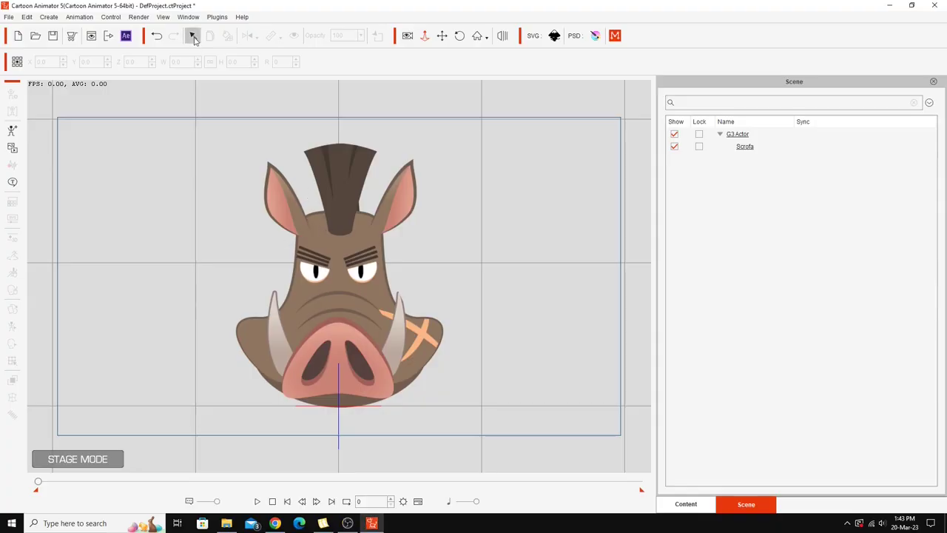
pyautogui.click(321, 233)
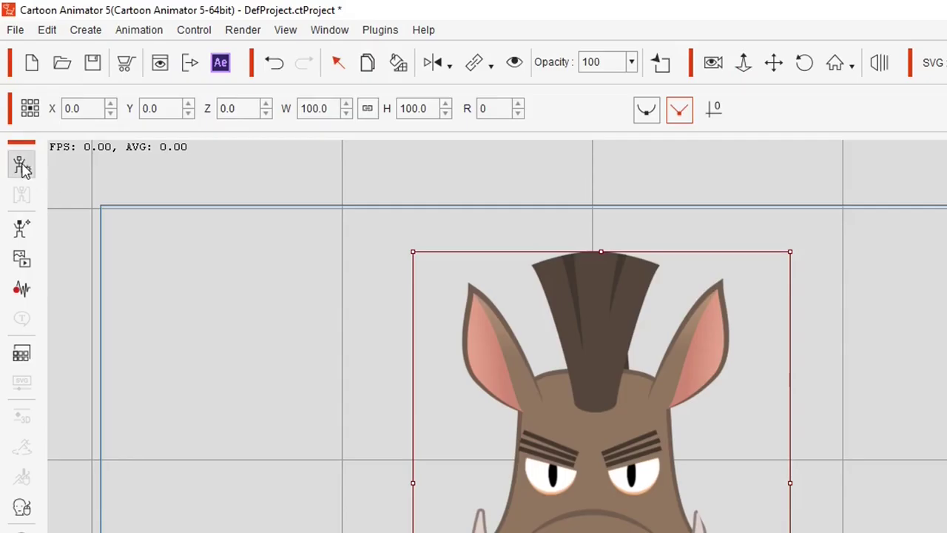
pyautogui.click(21, 165)
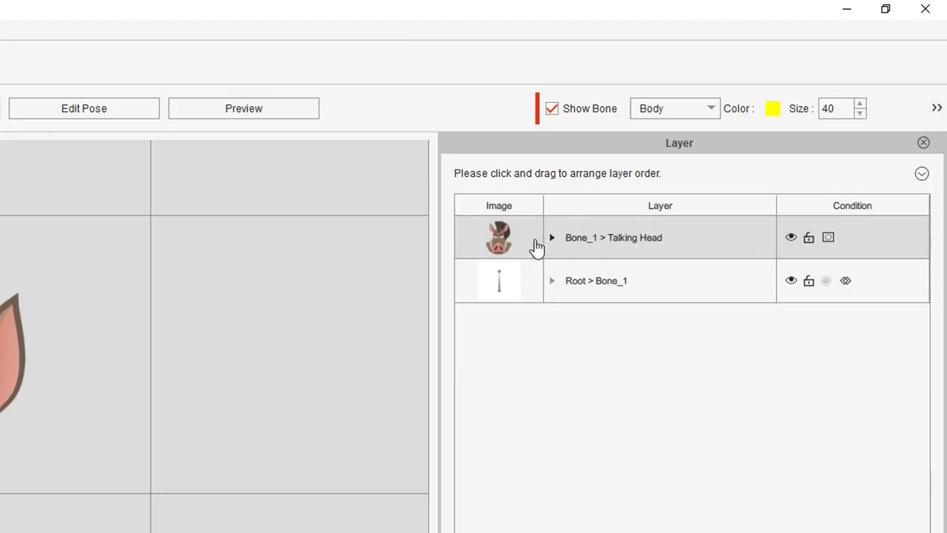
pyautogui.click(513, 244)
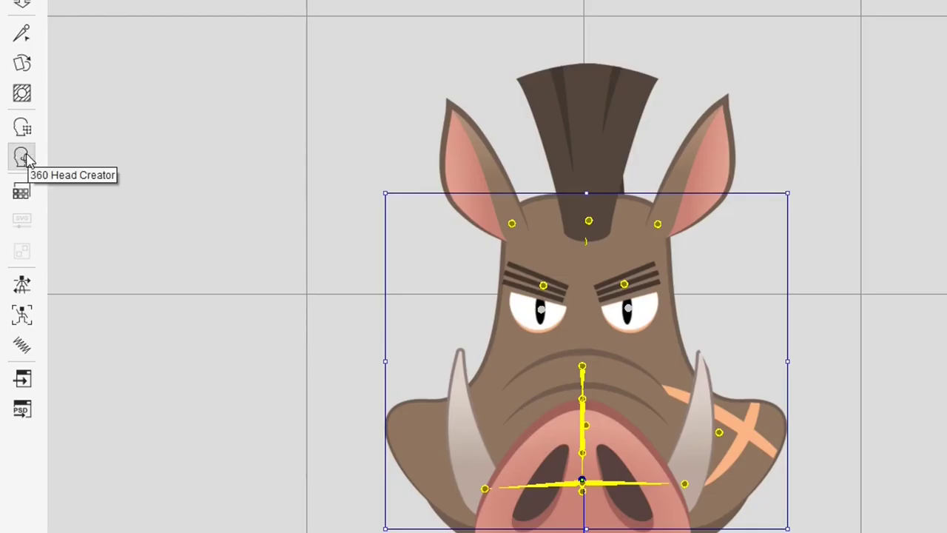
# - Open the 360 Head Creator for the boar's head and preview the head turning toward the upper-right angle
pyautogui.click(21, 157)
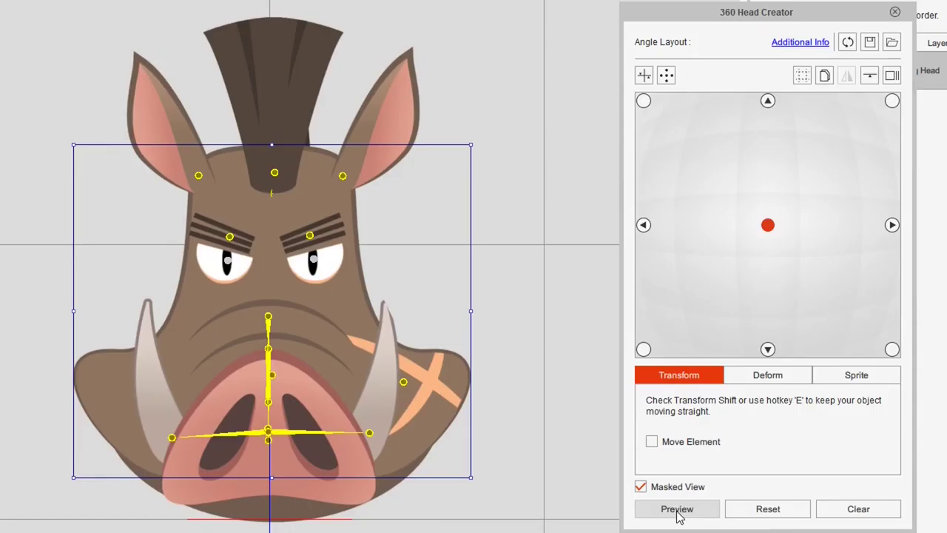
pyautogui.click(676, 509)
pyautogui.moveTo(736, 265); pyautogui.dragTo(946, 171)
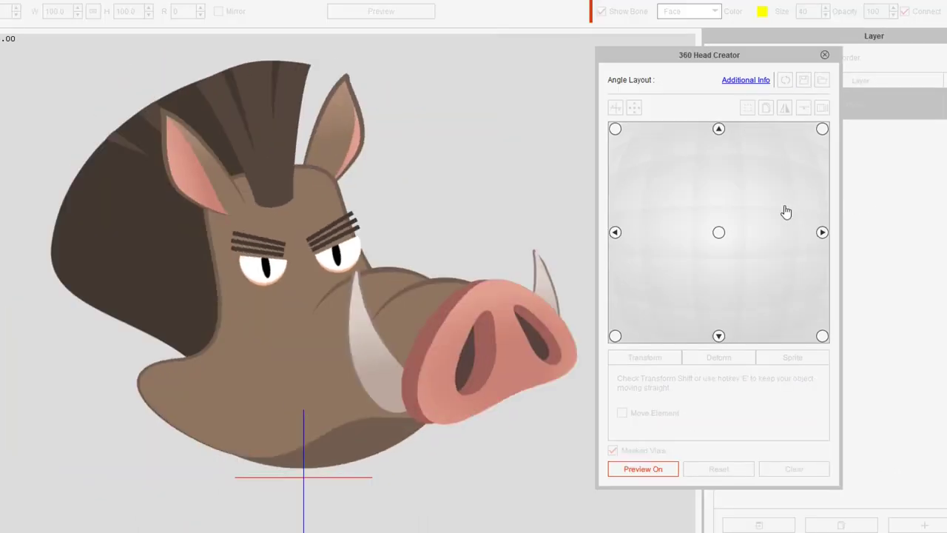
# - Preview the head toward the lower-left, and at the right-facing angle enlarge the boar's nose to W 124.7 and H 211.7
pyautogui.moveTo(786, 212); pyautogui.dragTo(680, 319)
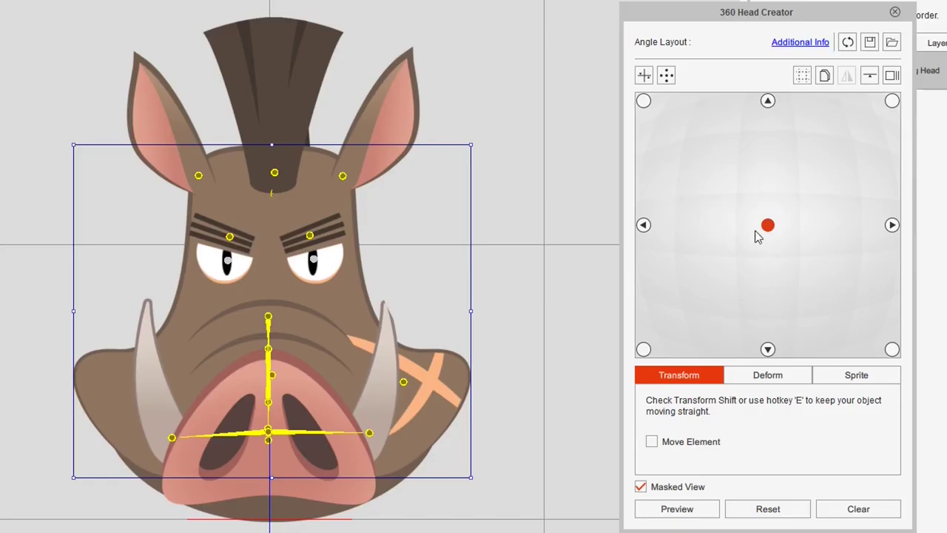
pyautogui.click(893, 225)
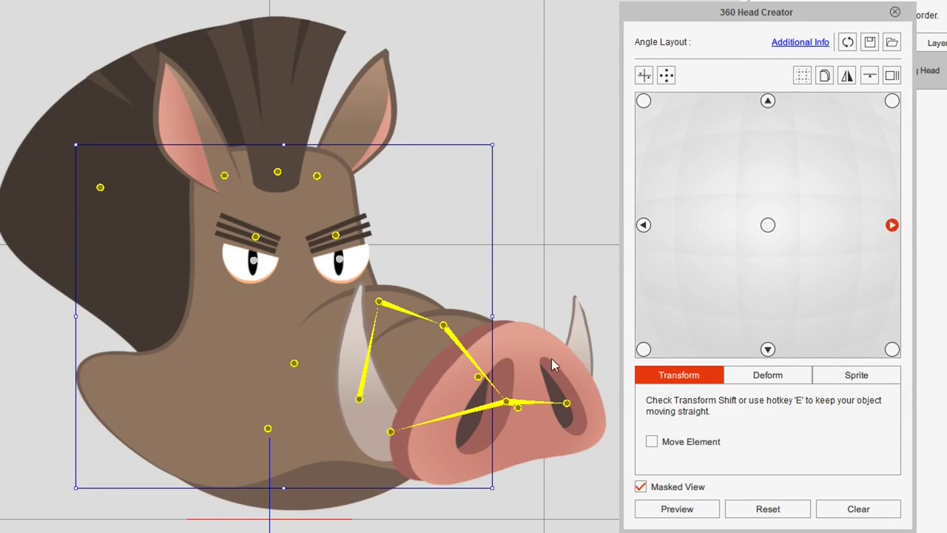
pyautogui.click(524, 377)
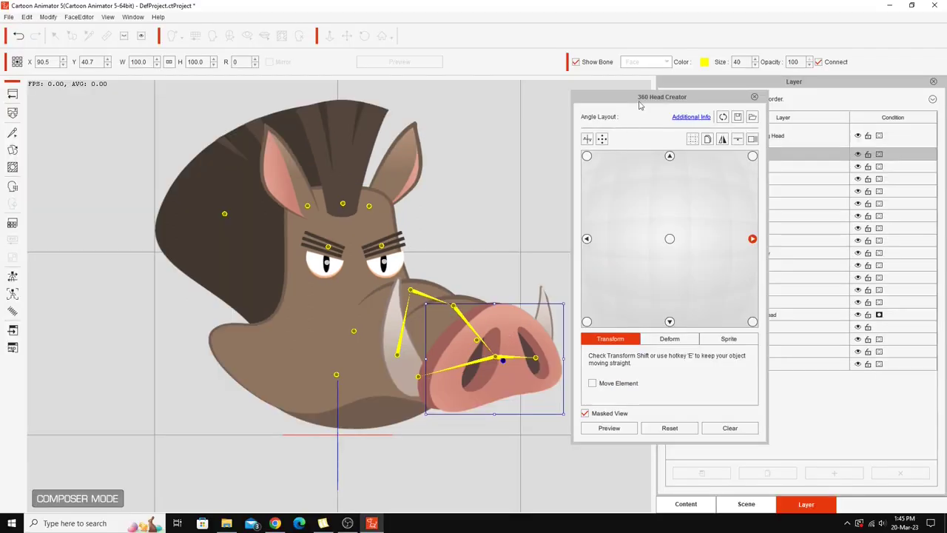
pyautogui.moveTo(644, 99); pyautogui.dragTo(677, 108)
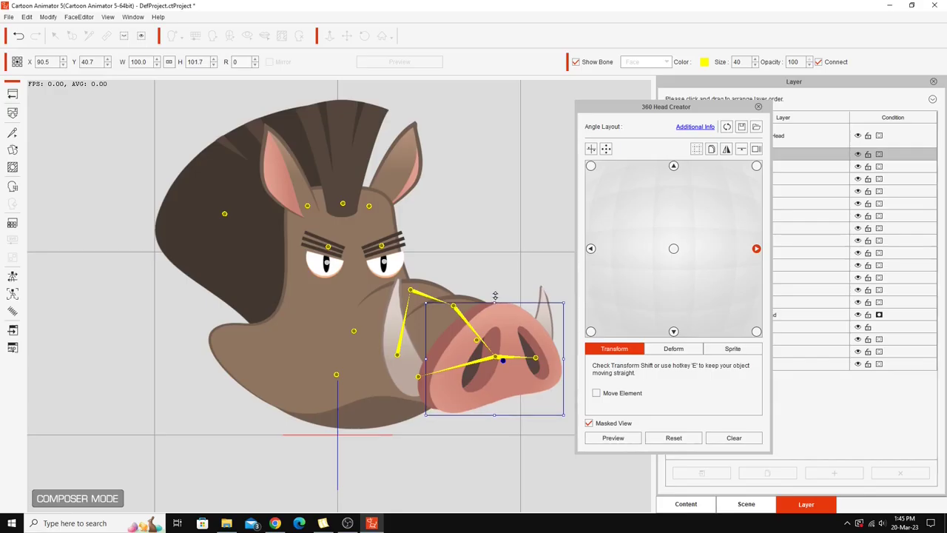
pyautogui.moveTo(495, 303); pyautogui.dragTo(496, 240)
pyautogui.moveTo(427, 359); pyautogui.dragTo(406, 359)
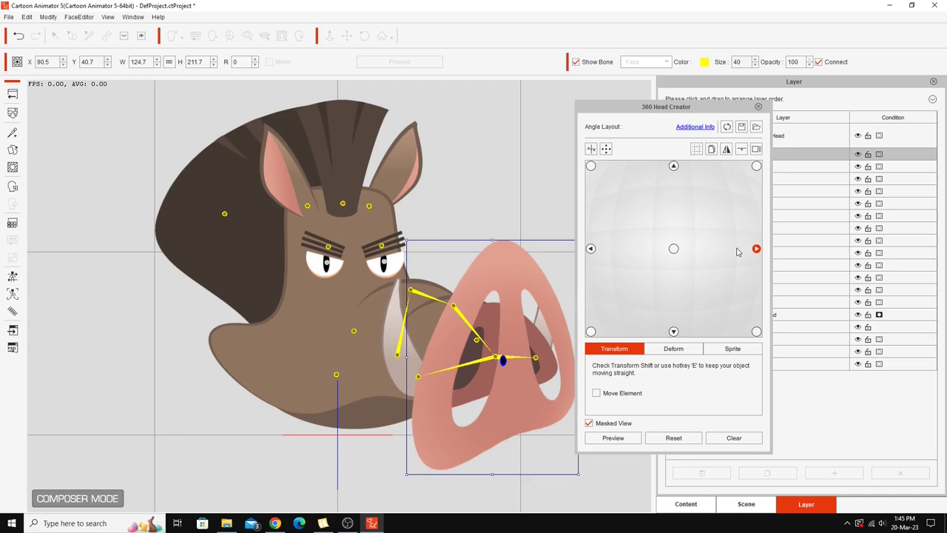
# - Compare the nose at the front, left and right angles, and preview the head turning with the enlarged nose
pyautogui.click(673, 250)
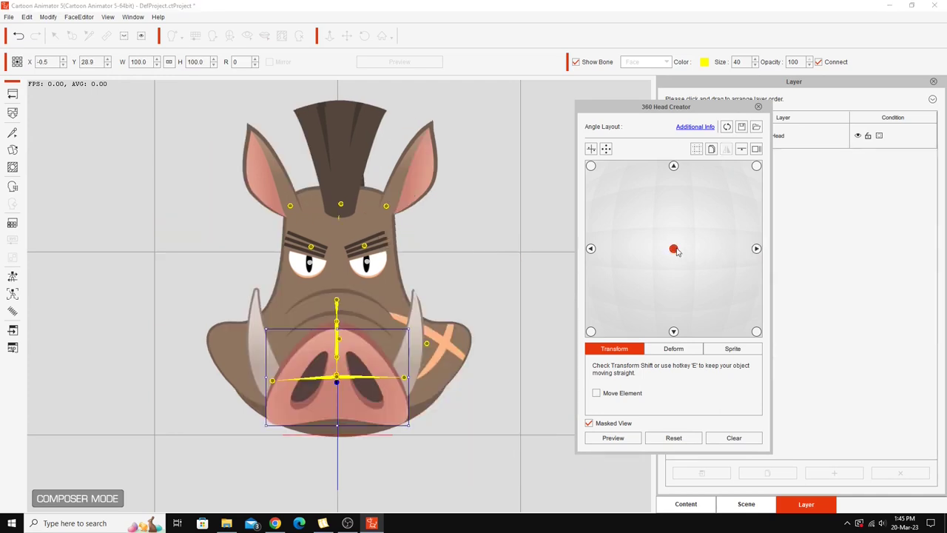
pyautogui.click(590, 250)
pyautogui.click(756, 248)
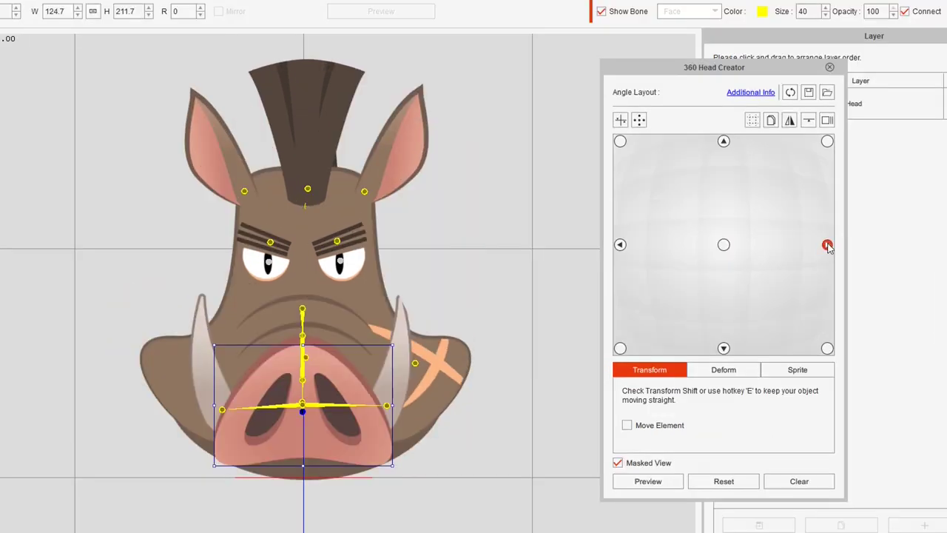
pyautogui.click(656, 483)
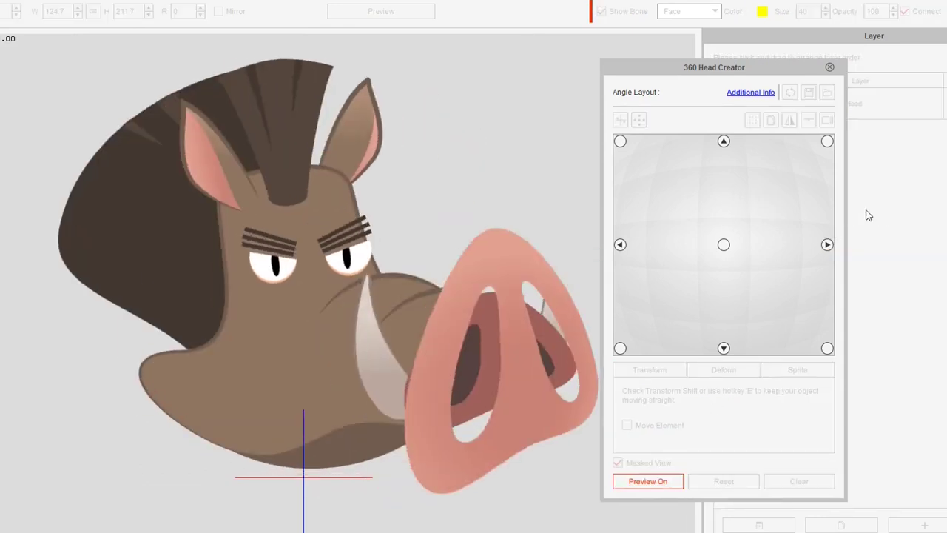
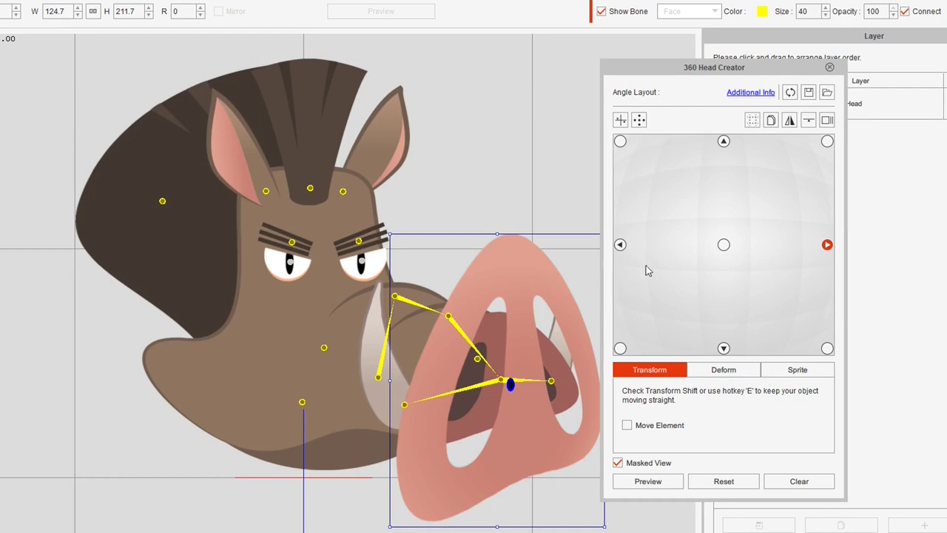
# - Mirror the selected nose from the left-facing angle to the right-facing one, with Transform and Deform included
pyautogui.click(621, 245)
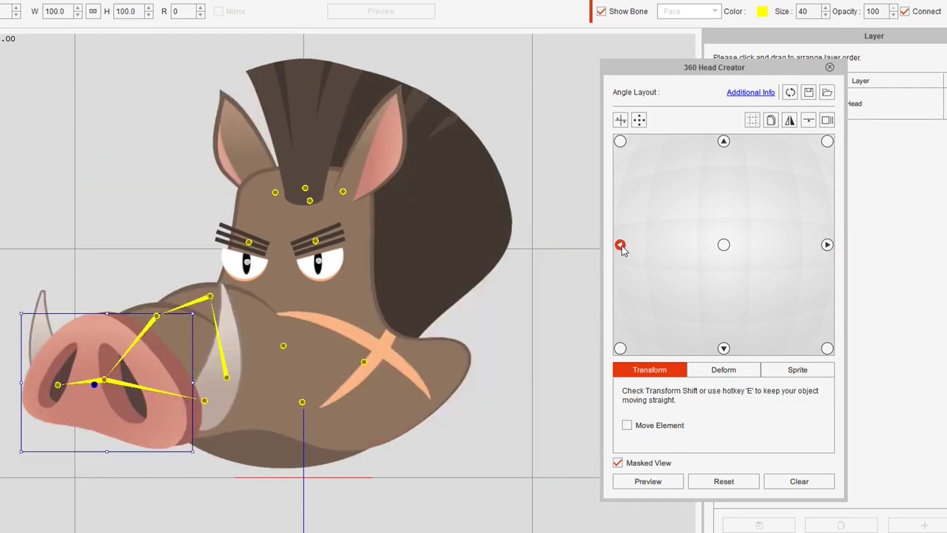
pyautogui.click(137, 340)
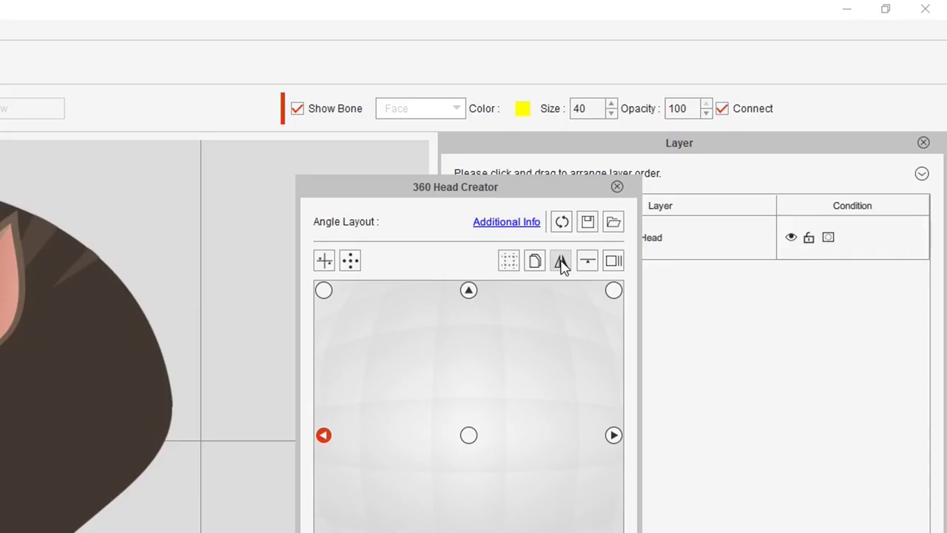
pyautogui.click(560, 262)
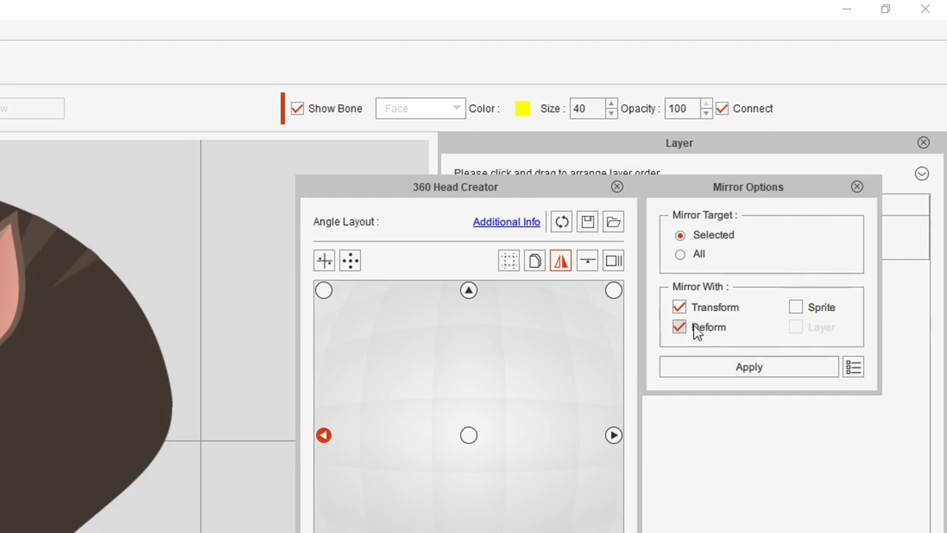
pyautogui.click(706, 374)
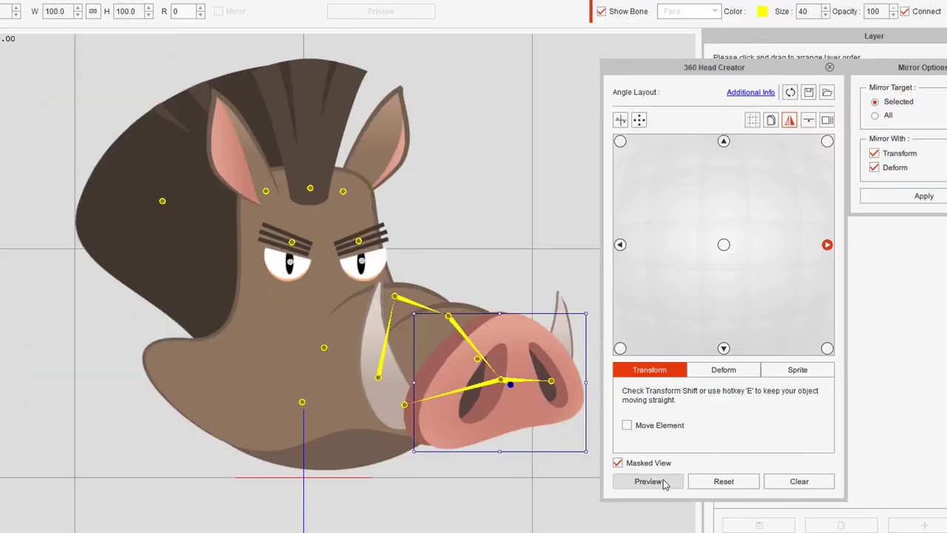
# - Preview the head turning with the mirrored nose, and compare the right-facing and left-facing angles
pyautogui.click(648, 482)
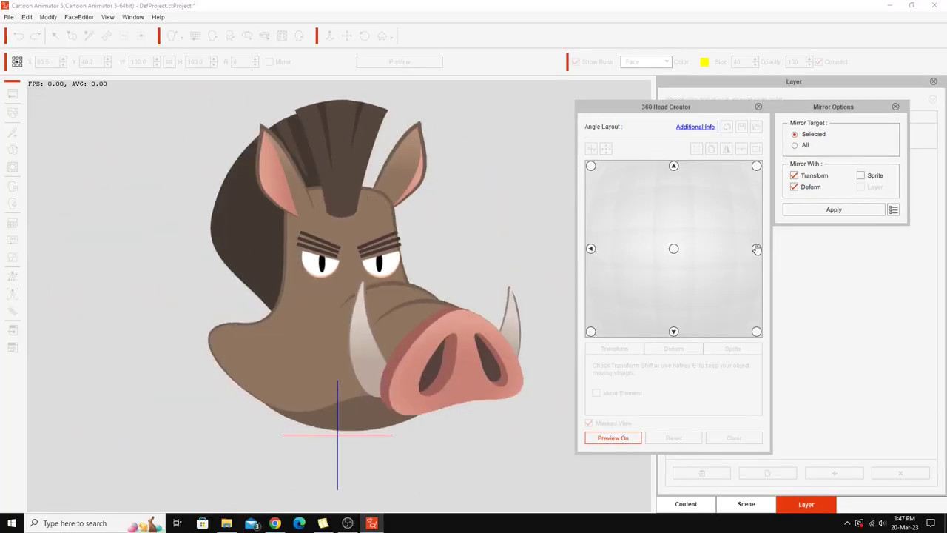
pyautogui.click(756, 249)
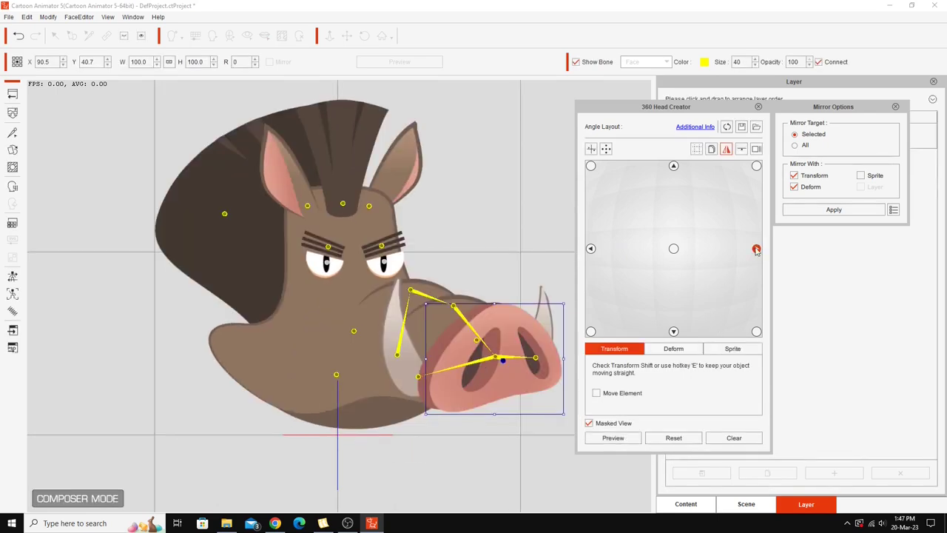
pyautogui.click(591, 249)
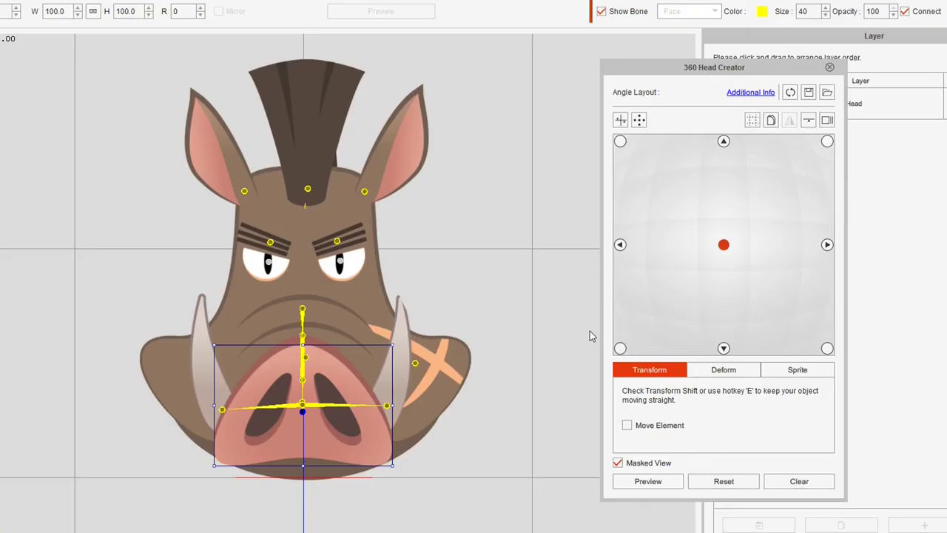
# - Check the left and downward angles, and at the lower-left angle distort the nose to W 58.2 and H 132.0
pyautogui.click(620, 245)
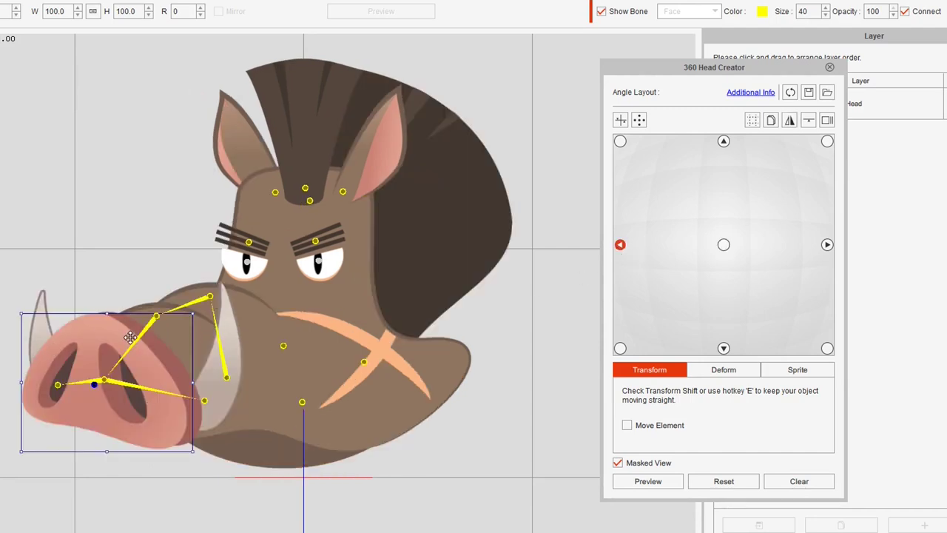
pyautogui.click(724, 349)
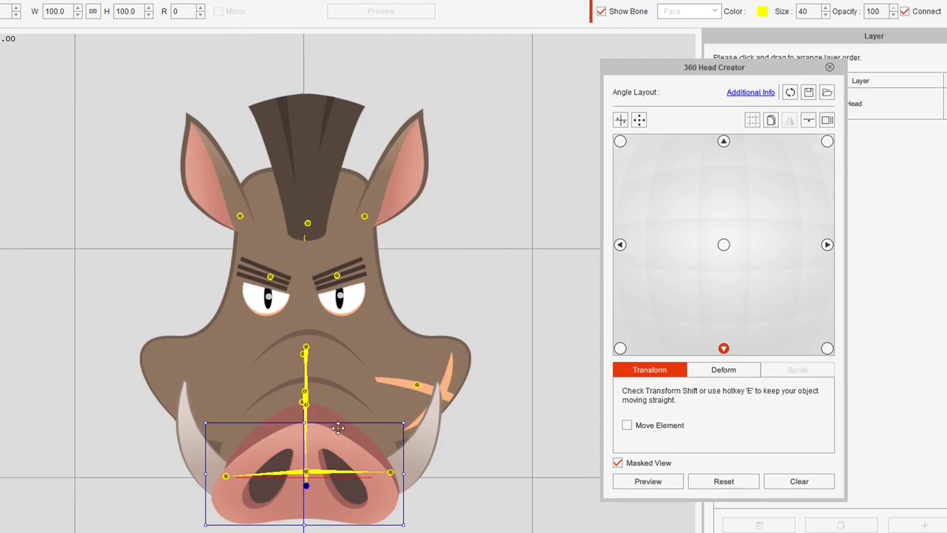
pyautogui.click(620, 348)
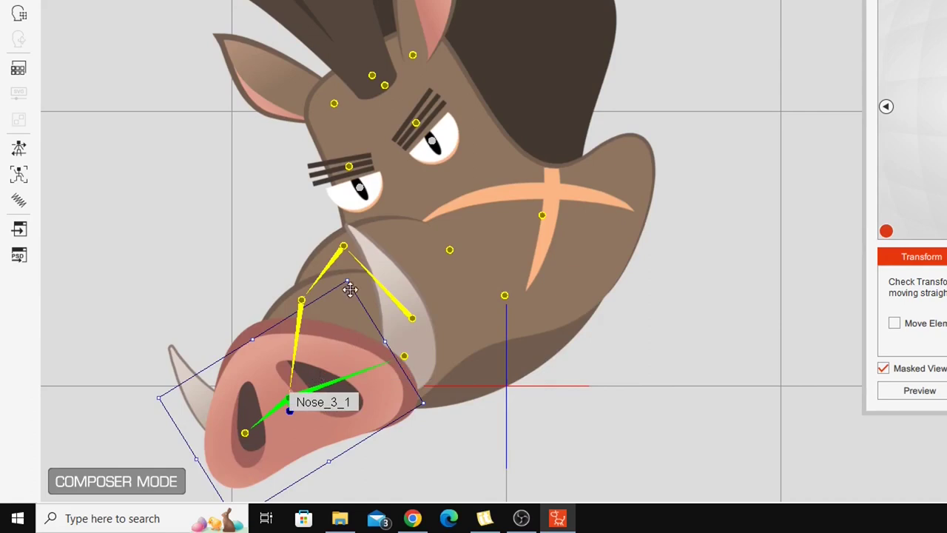
pyautogui.moveTo(347, 280); pyautogui.dragTo(246, 312)
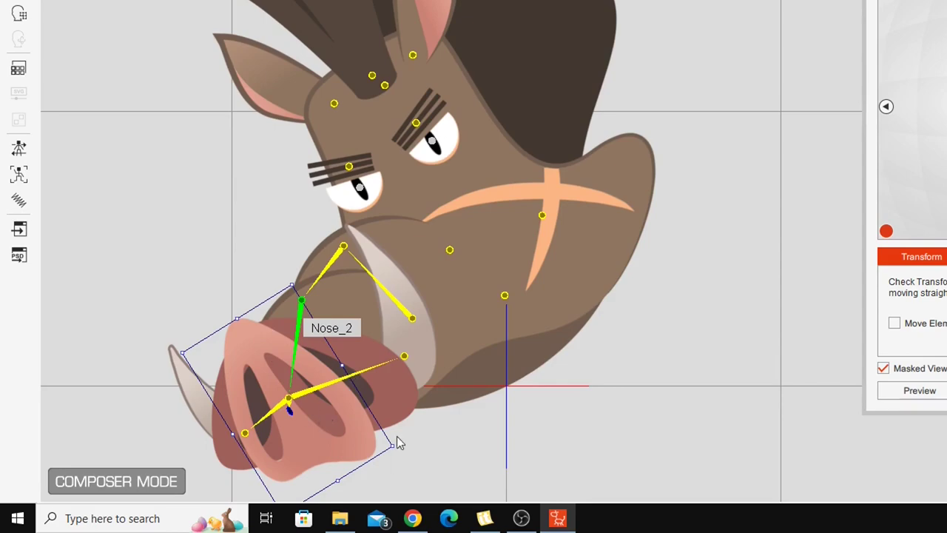
# - Compare the left, downward and lower-left angles, and preview the head turning with the distorted nose
pyautogui.click(886, 106)
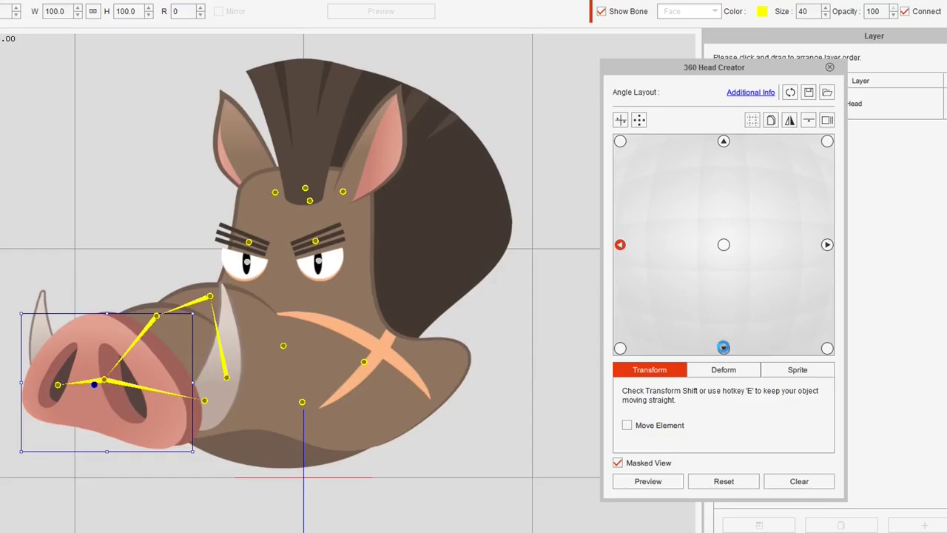
pyautogui.click(724, 348)
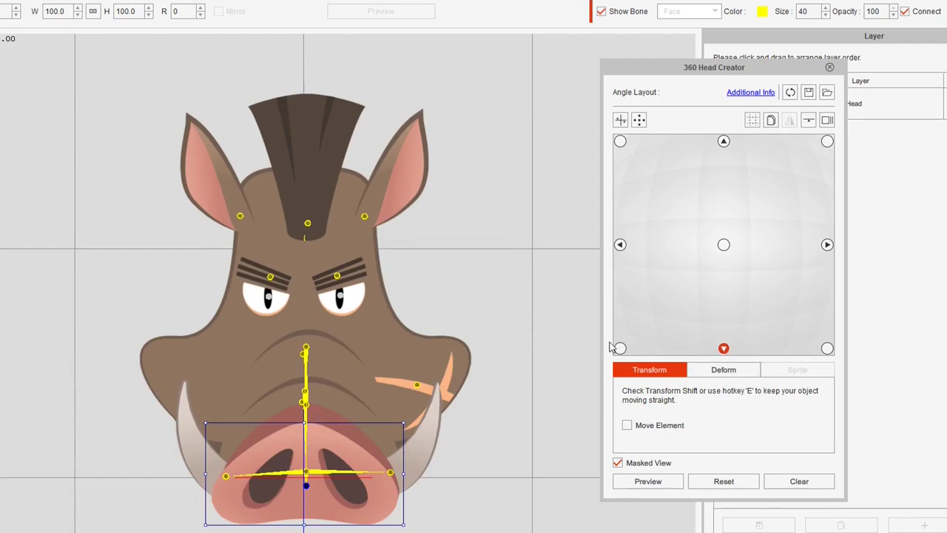
pyautogui.click(620, 348)
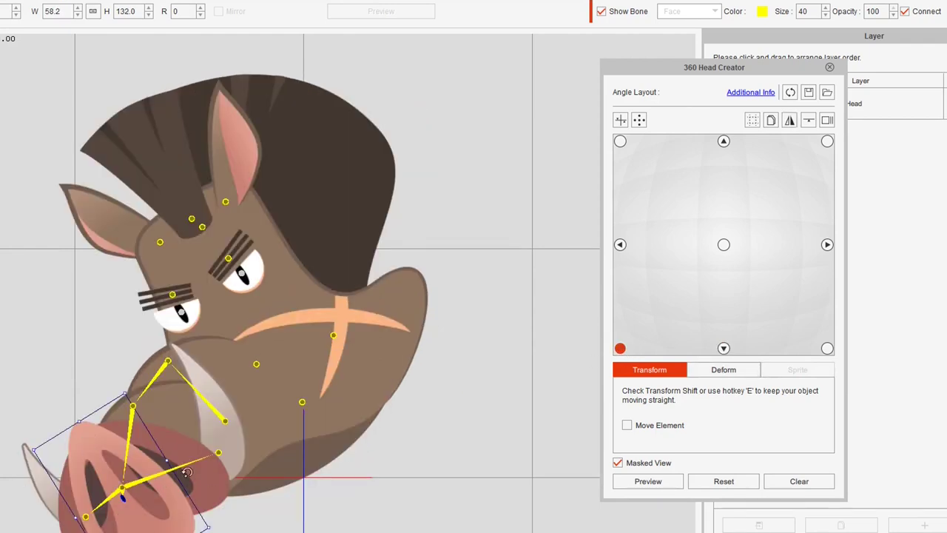
pyautogui.click(118, 494)
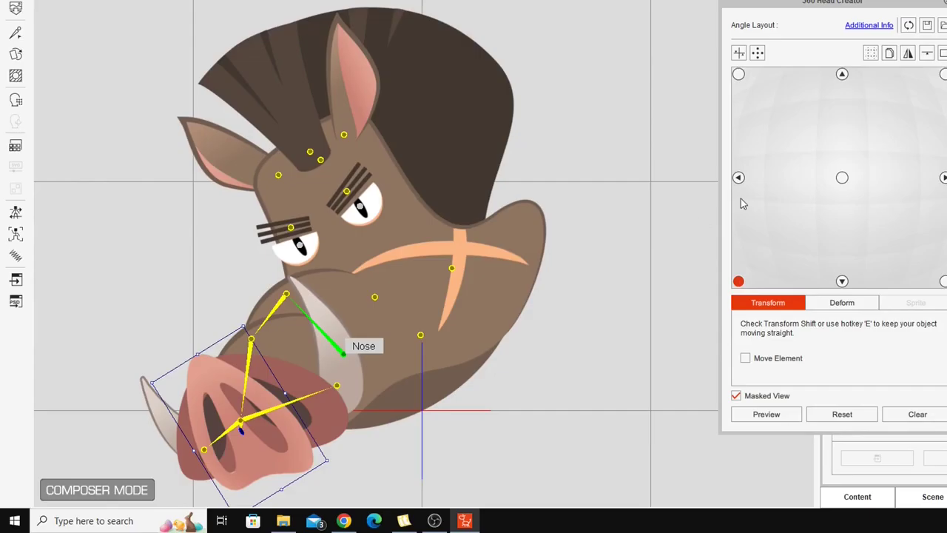
pyautogui.click(647, 481)
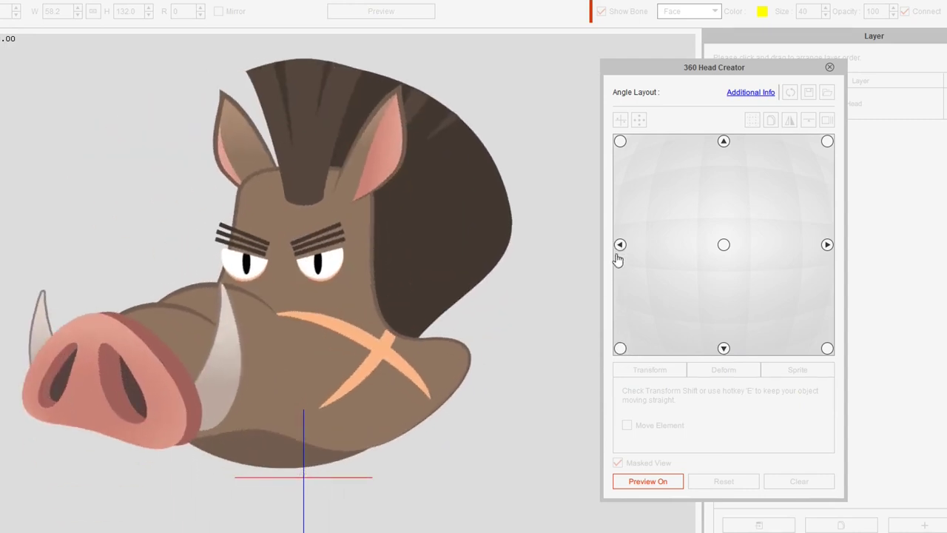
pyautogui.click(647, 481)
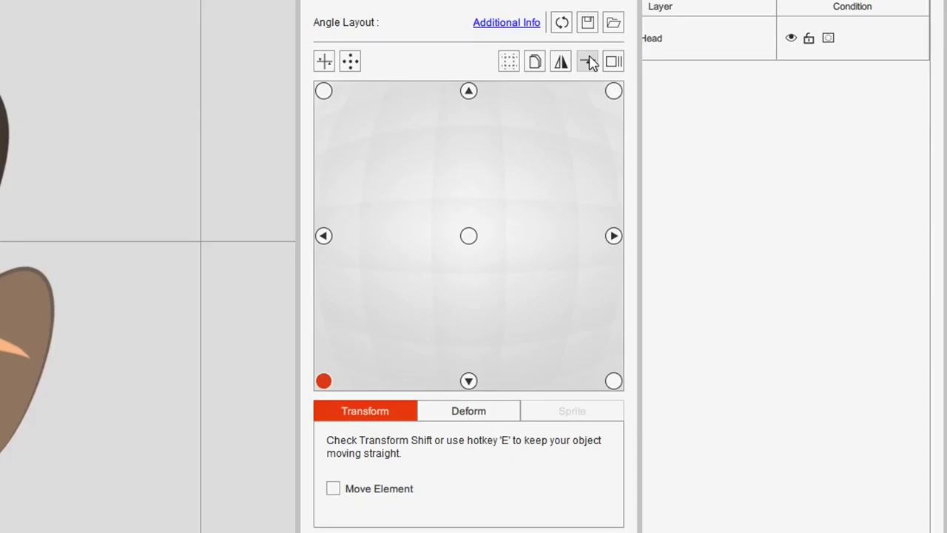
# - Rebuild the nose at the lower-left angle by blending the left and downward angles
pyautogui.click(742, 150)
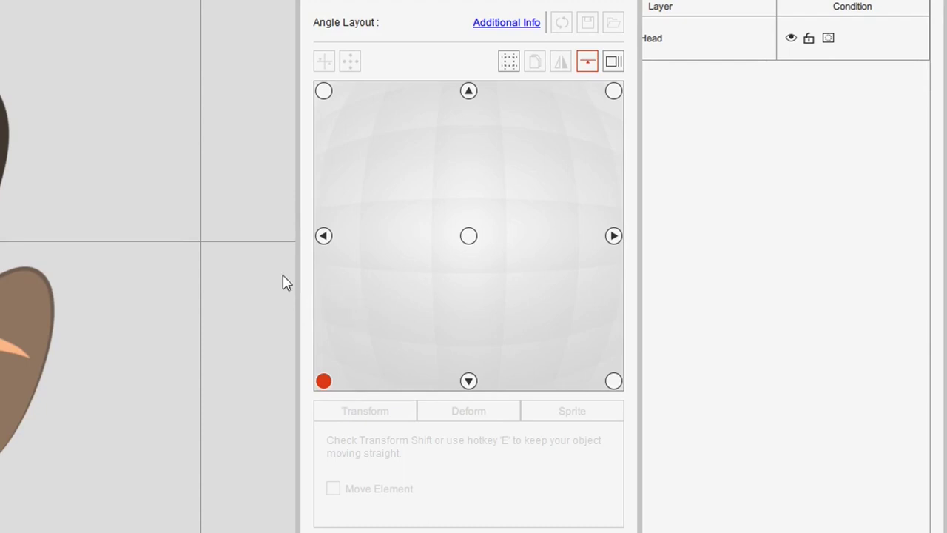
pyautogui.click(324, 236)
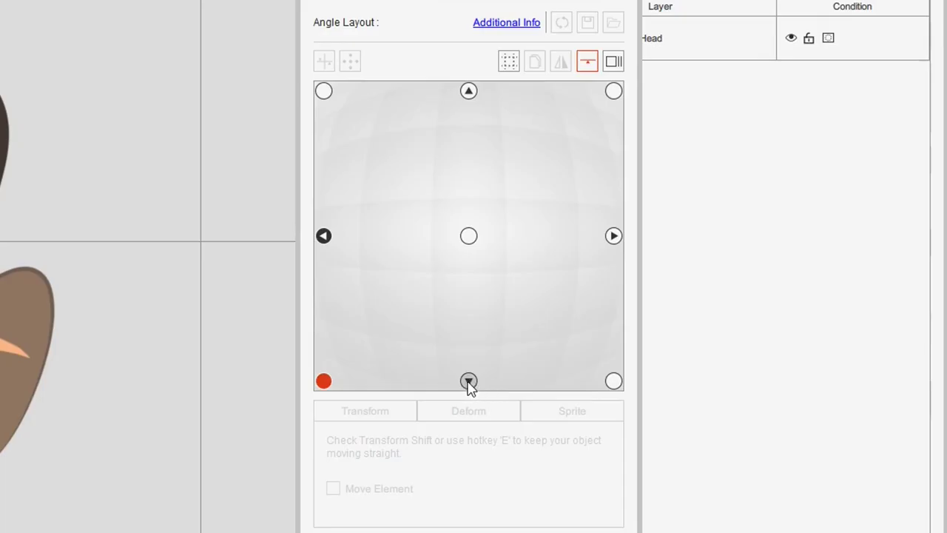
pyautogui.click(323, 381)
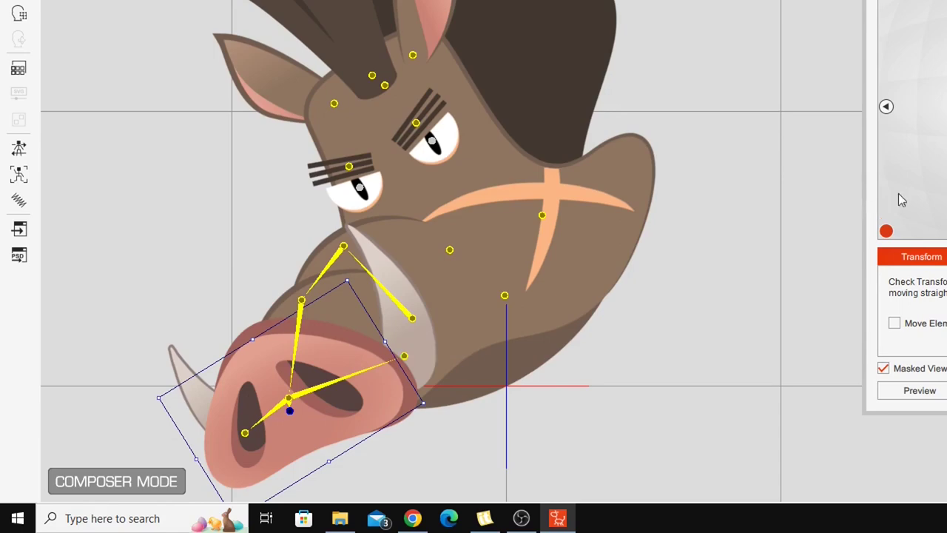
# - Check the nose at the downward, left and lower-left angles, and preview the head turning with the blended nose
pyautogui.click(946, 231)
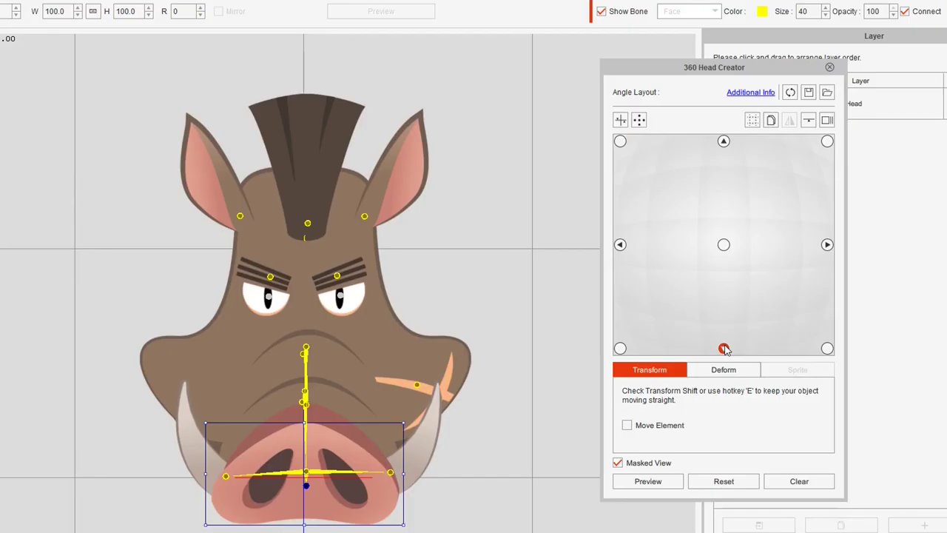
pyautogui.click(620, 244)
pyautogui.click(620, 349)
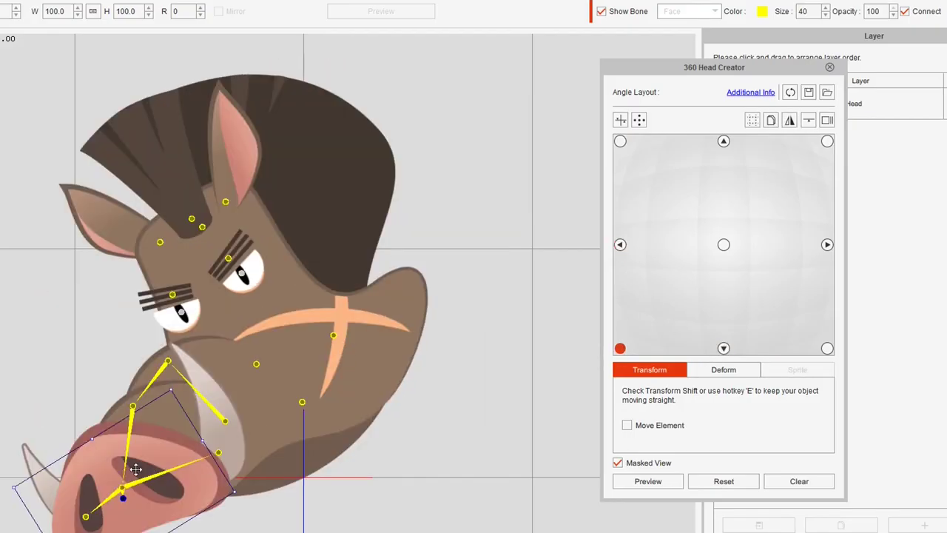
pyautogui.click(648, 481)
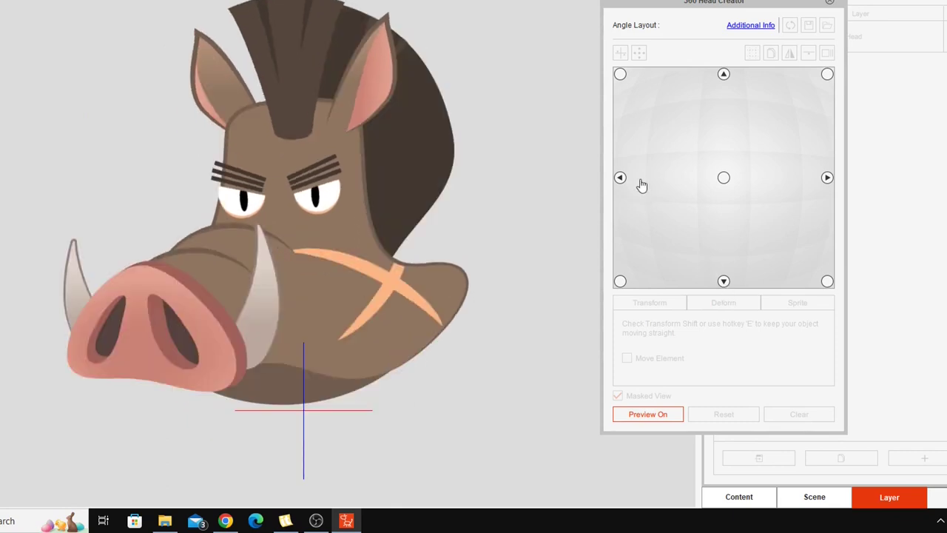
pyautogui.click(664, 417)
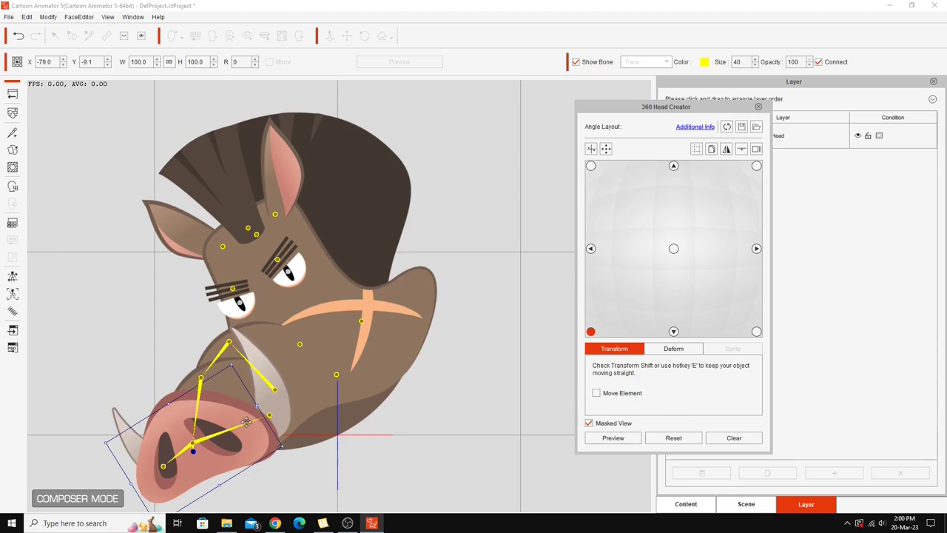
# - Check the upper-right angle of the boar's head against its neighbouring right and upward angles
pyautogui.click(756, 166)
pyautogui.click(756, 249)
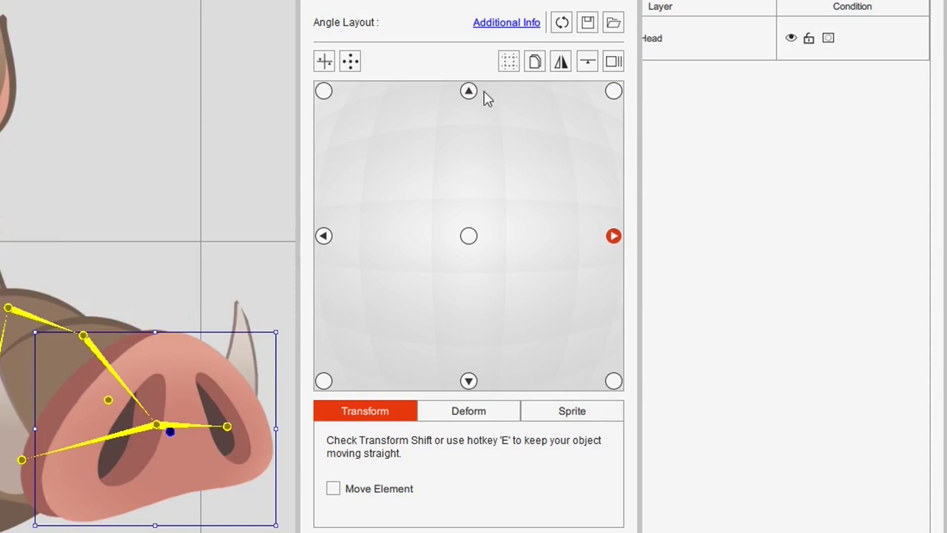
pyautogui.click(471, 91)
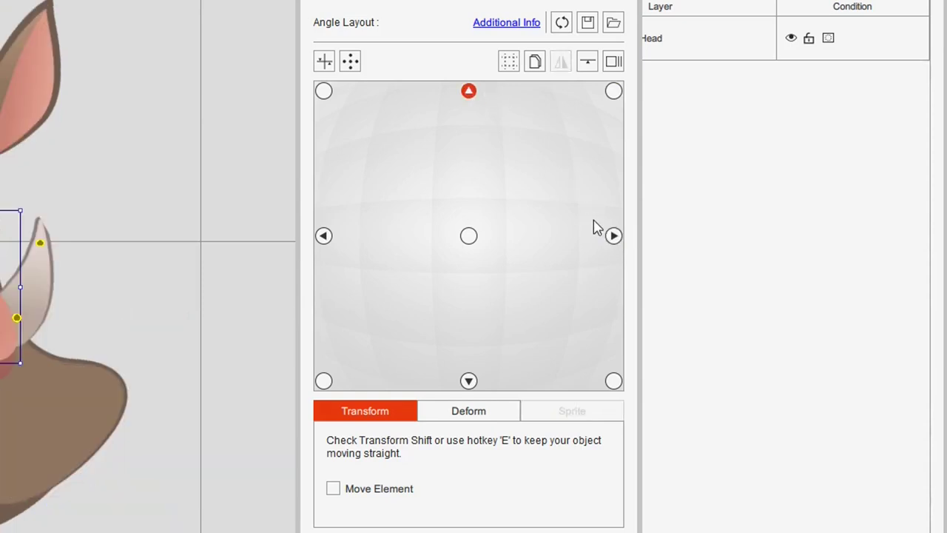
# - Try blending the upward and right angles into the nose at the lower-left angle, and preview the head turning
pyautogui.click(613, 238)
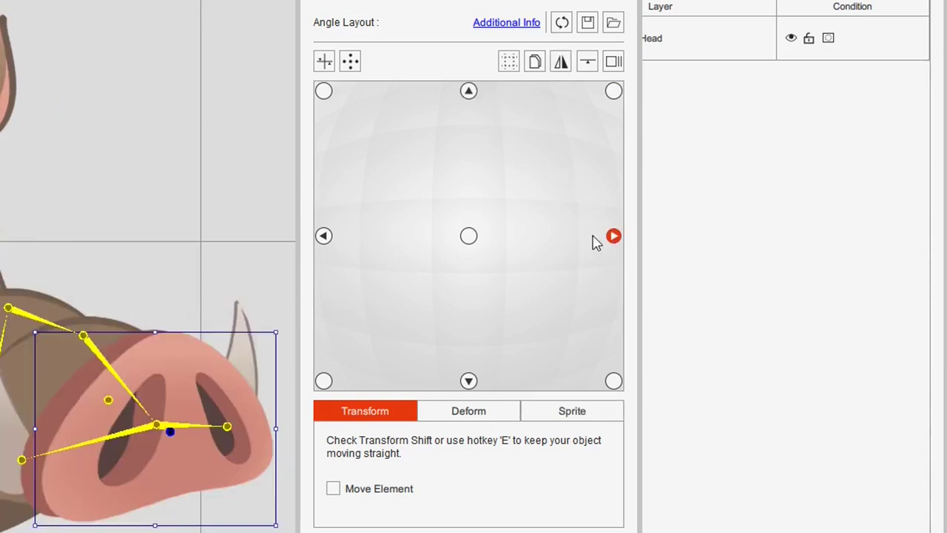
pyautogui.click(323, 382)
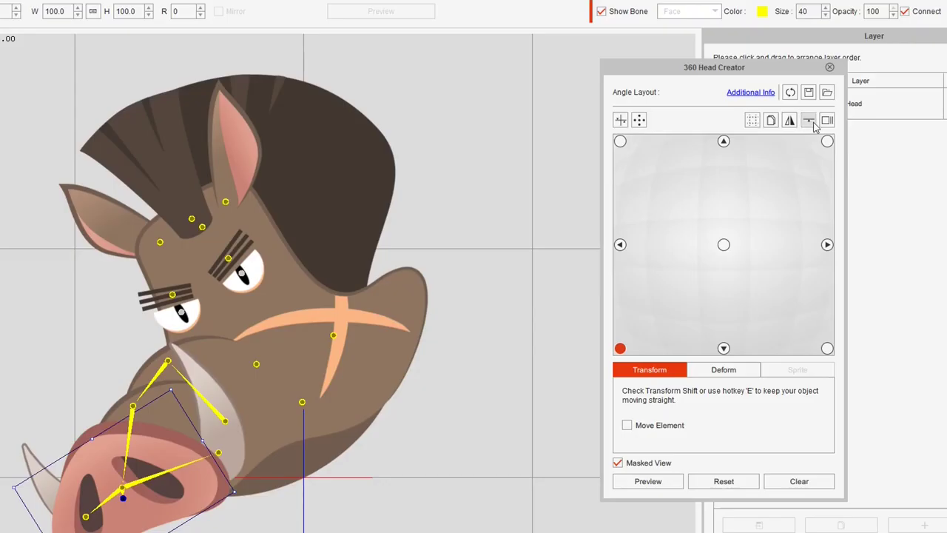
pyautogui.click(809, 119)
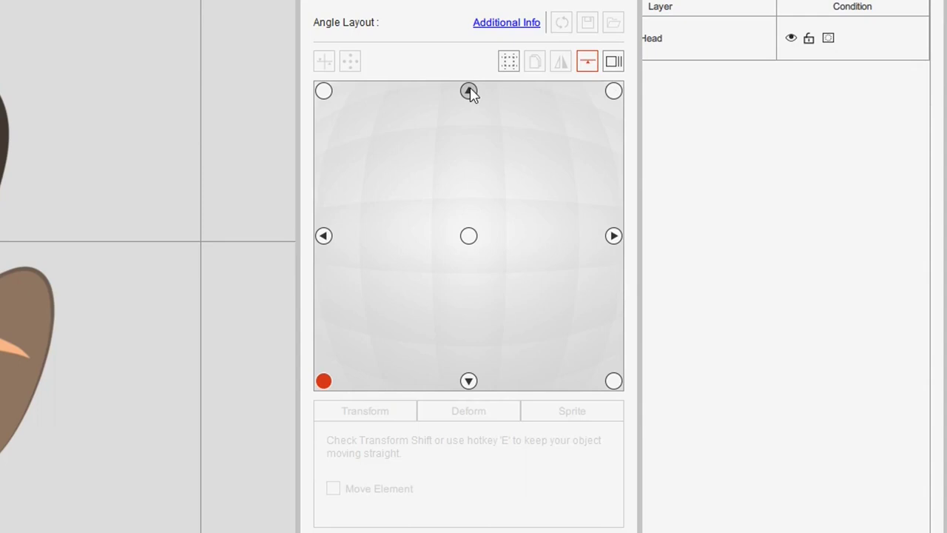
pyautogui.click(470, 91)
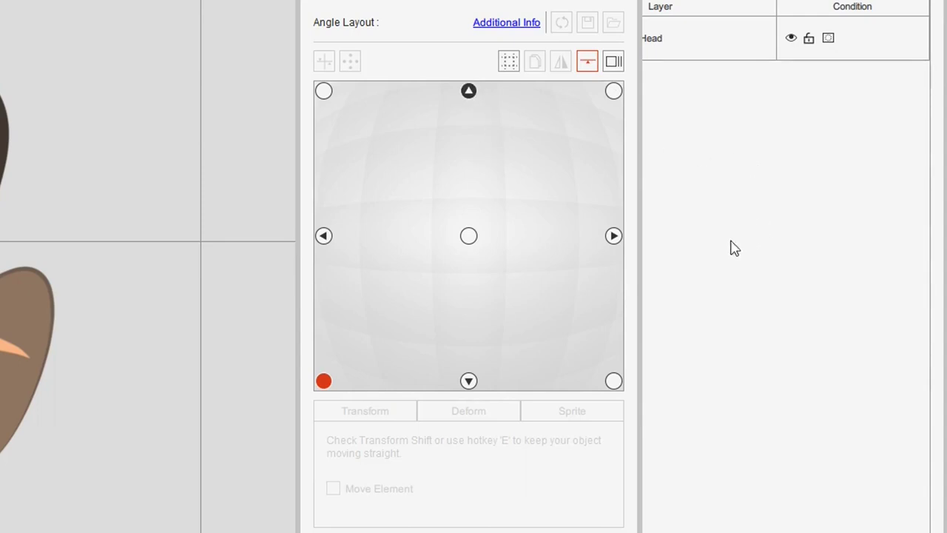
pyautogui.click(614, 236)
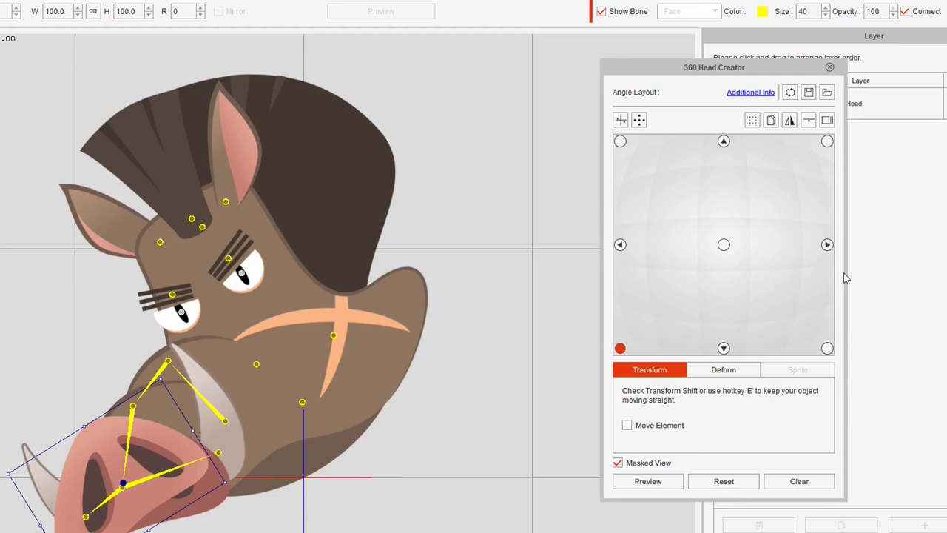
pyautogui.press('p')
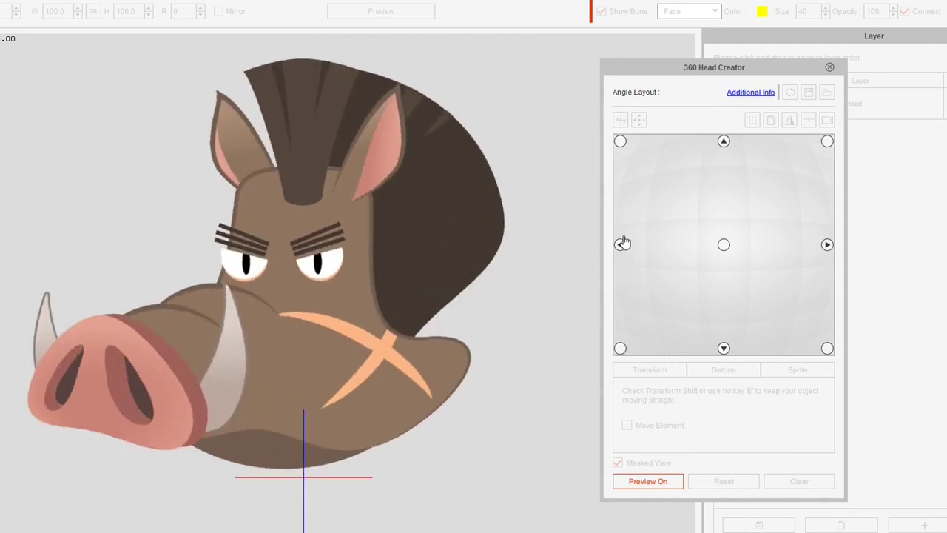
pyautogui.click(671, 364)
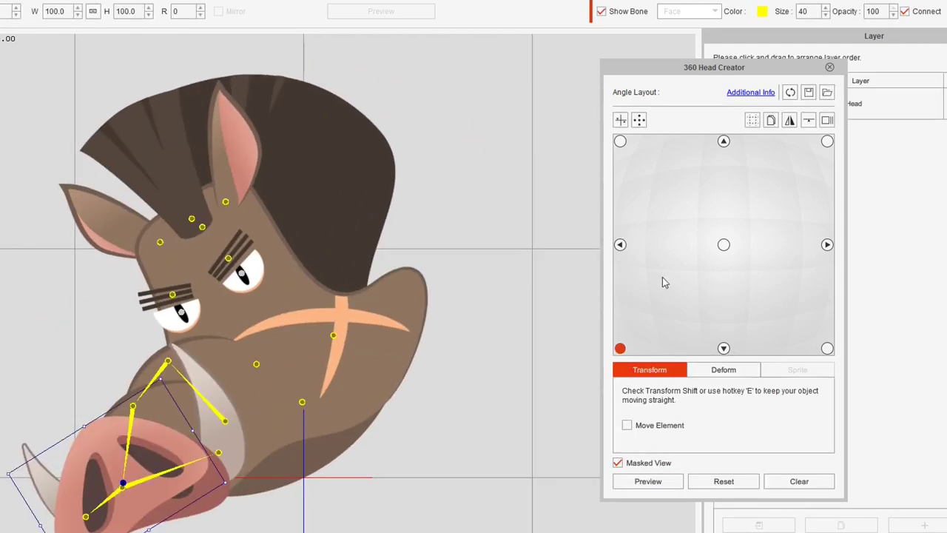
# - Blend the left and downward angles into the nose at the lower-left angle, and preview the head turning
pyautogui.click(811, 122)
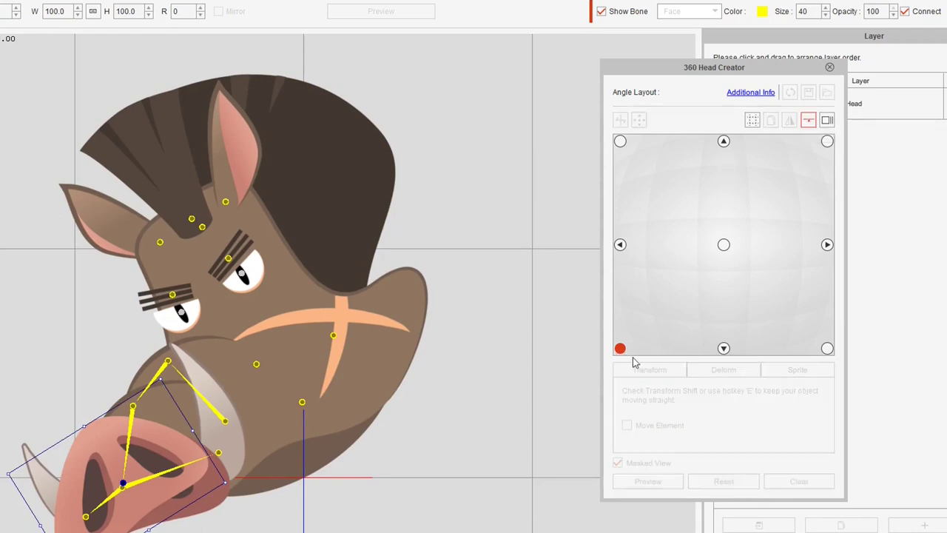
pyautogui.click(621, 246)
pyautogui.click(723, 349)
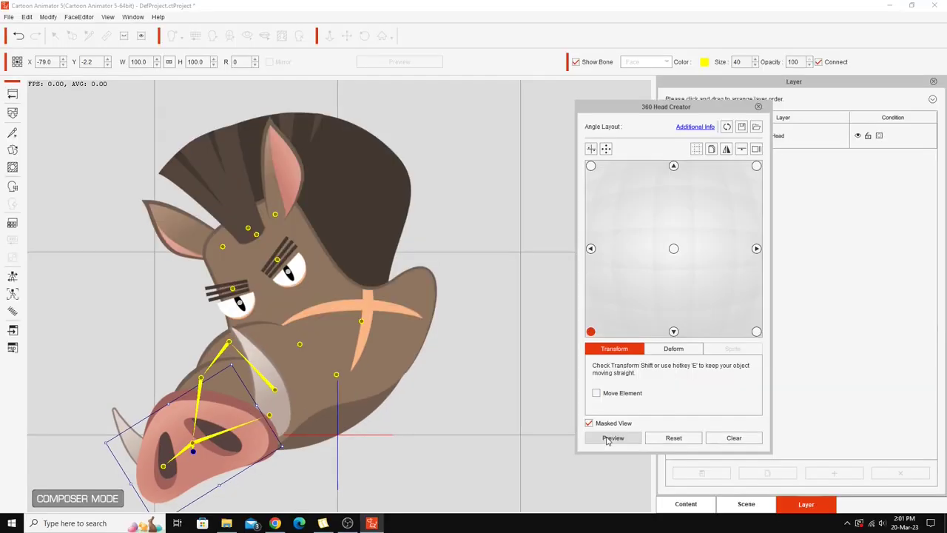
pyautogui.click(613, 439)
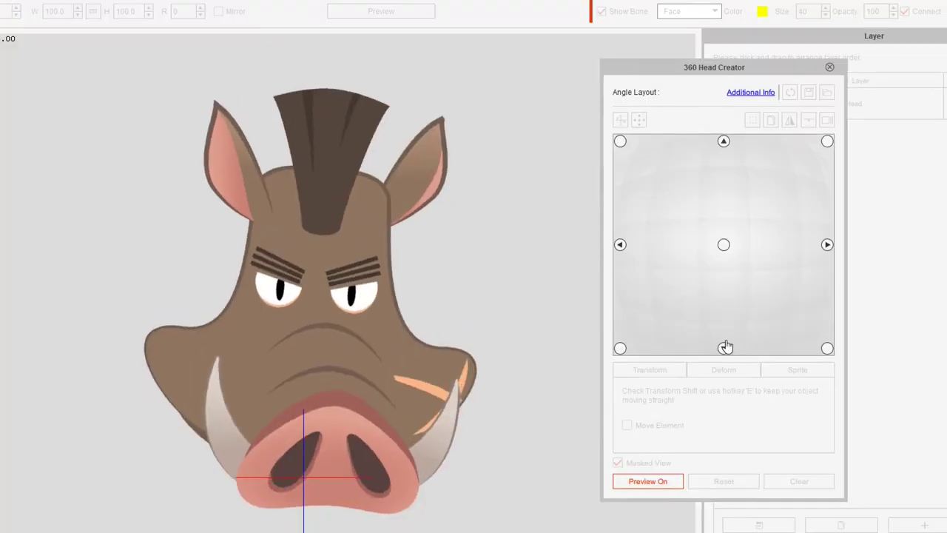